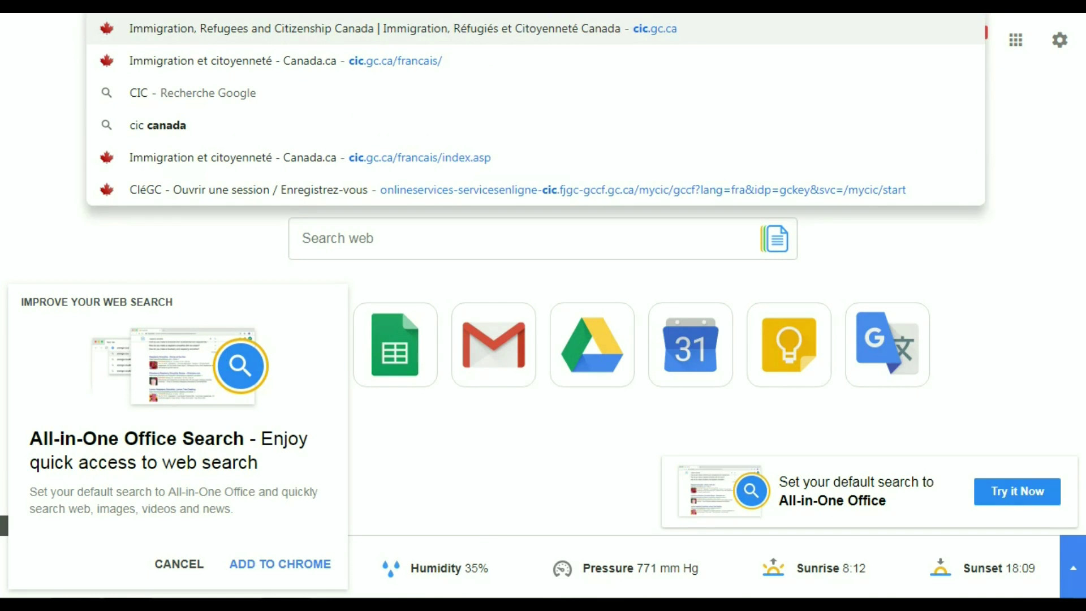
- Load the cic.gc.ca immigration website from the address bar suggestion
{"action": "key", "text": "Return"}
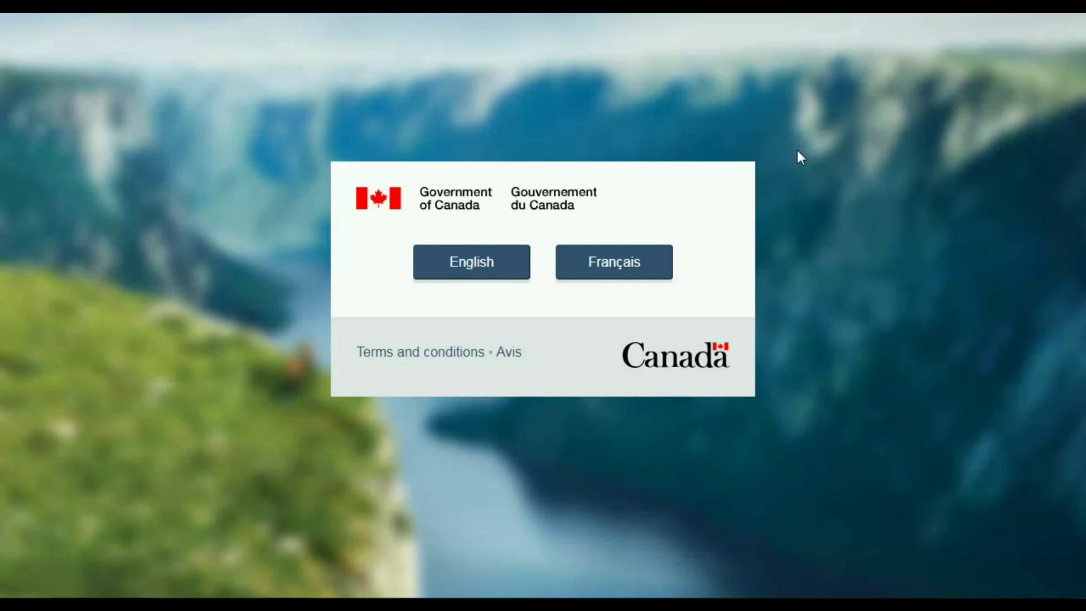
- Choose Français on the Government of Canada language splash page
{"action": "left_click", "coordinate": [613, 261]}
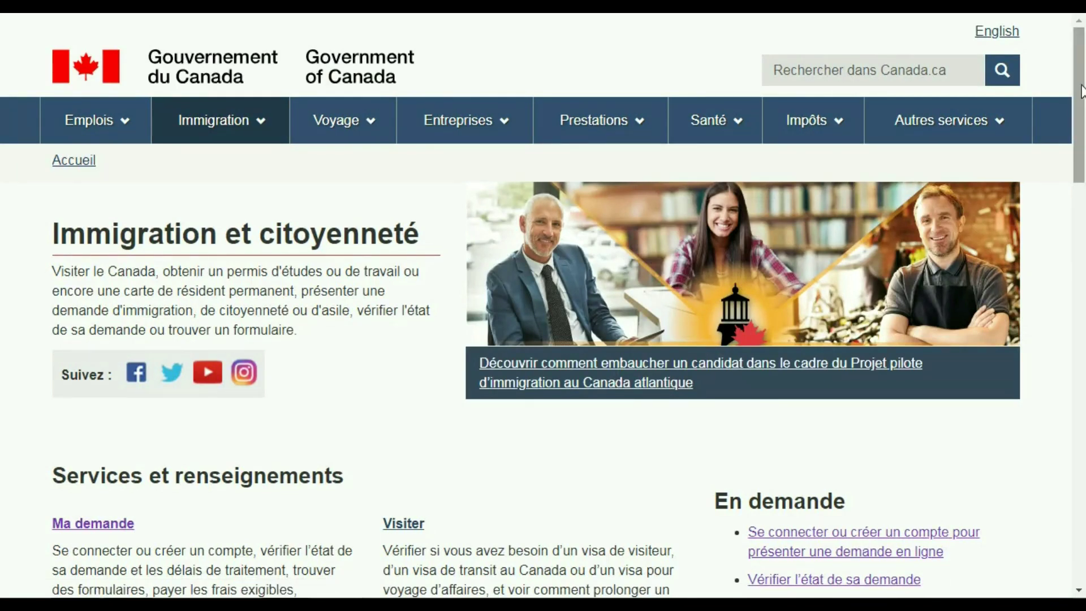
- Go through Ma demande to « Ouvrir une session ou créer un compte » and its sign-in options
{"action": "left_click_drag", "start_coordinate": [1080, 91], "coordinate": [1083, 117]}
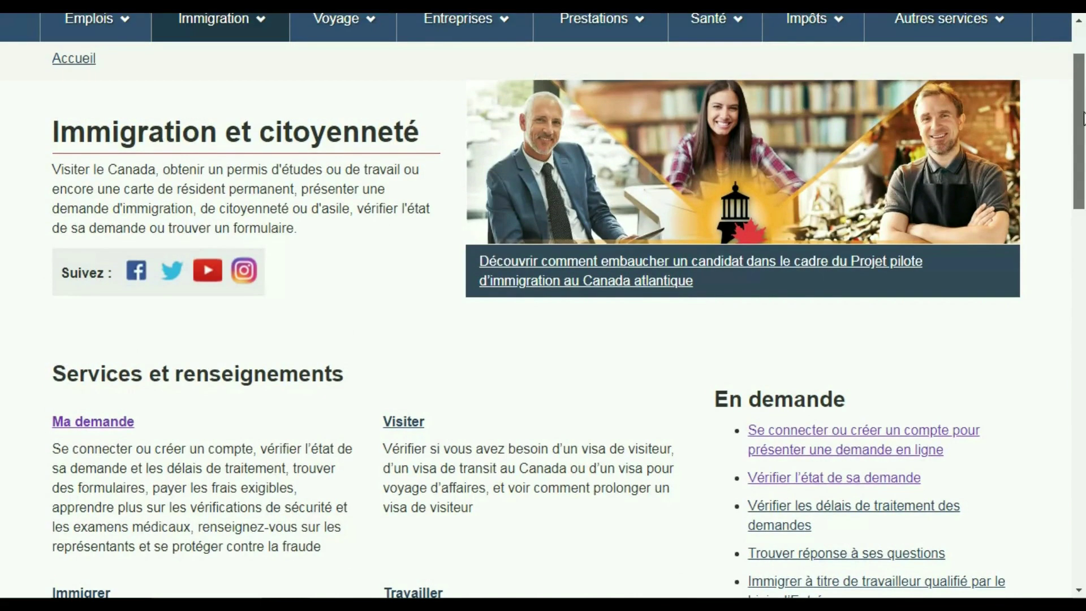
{"action": "left_click", "coordinate": [91, 429]}
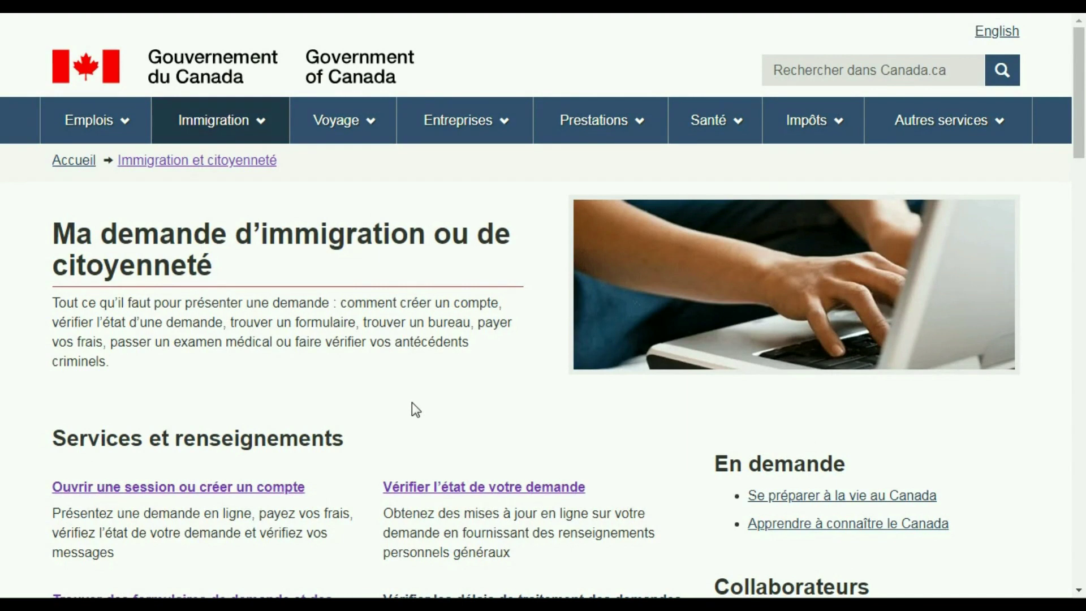
{"action": "left_click", "coordinate": [149, 488]}
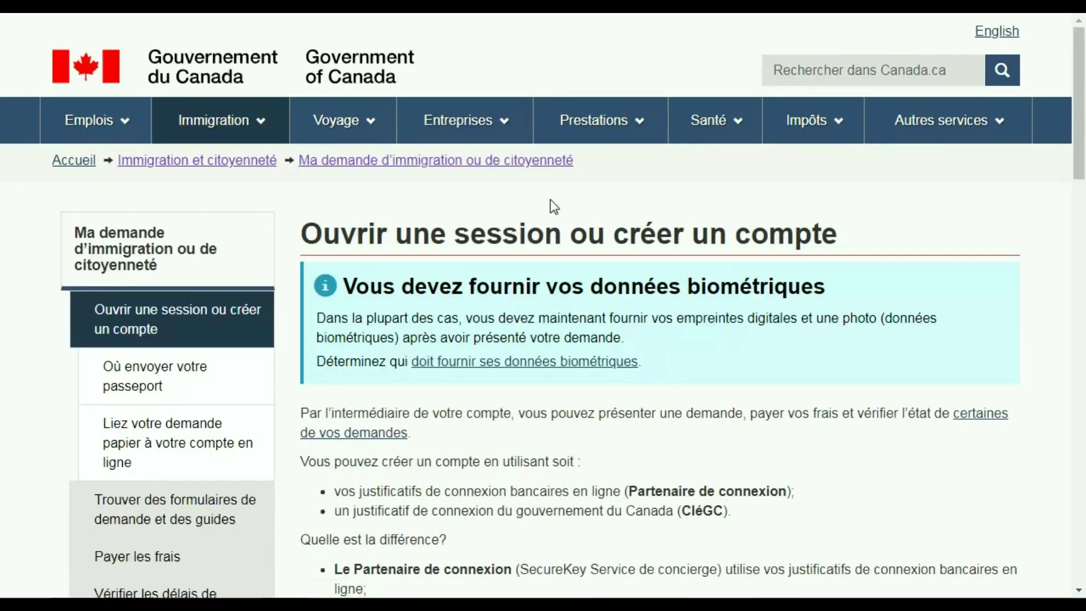
{"action": "left_click_drag", "start_coordinate": [1080, 123], "coordinate": [1083, 310]}
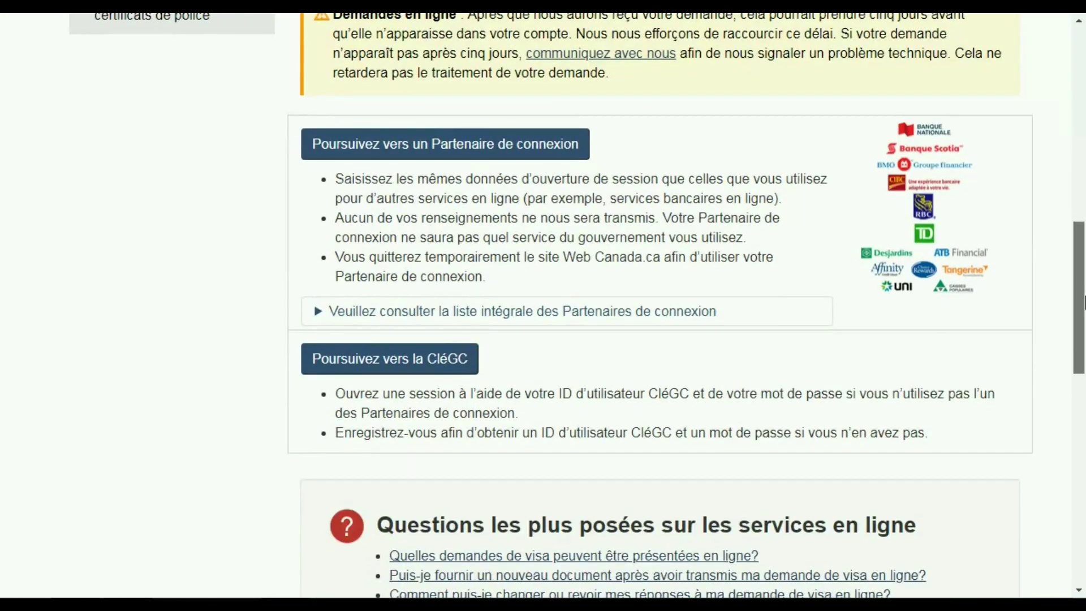
- Continue to CléGC, start a new registration and accept the GCKey terms and conditions
{"action": "left_click", "coordinate": [362, 362]}
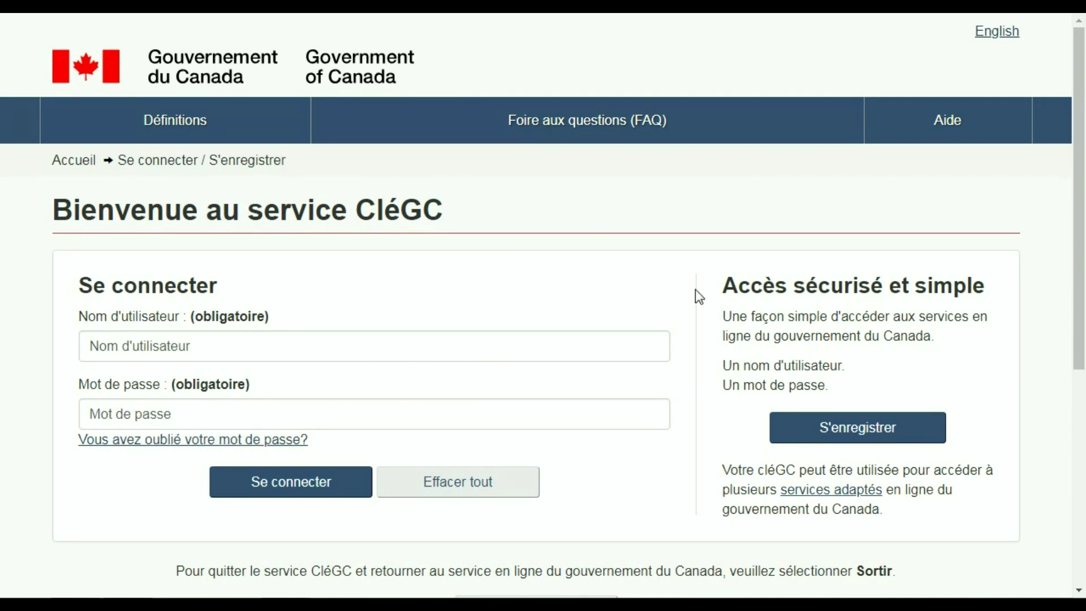
{"action": "left_click", "coordinate": [857, 436]}
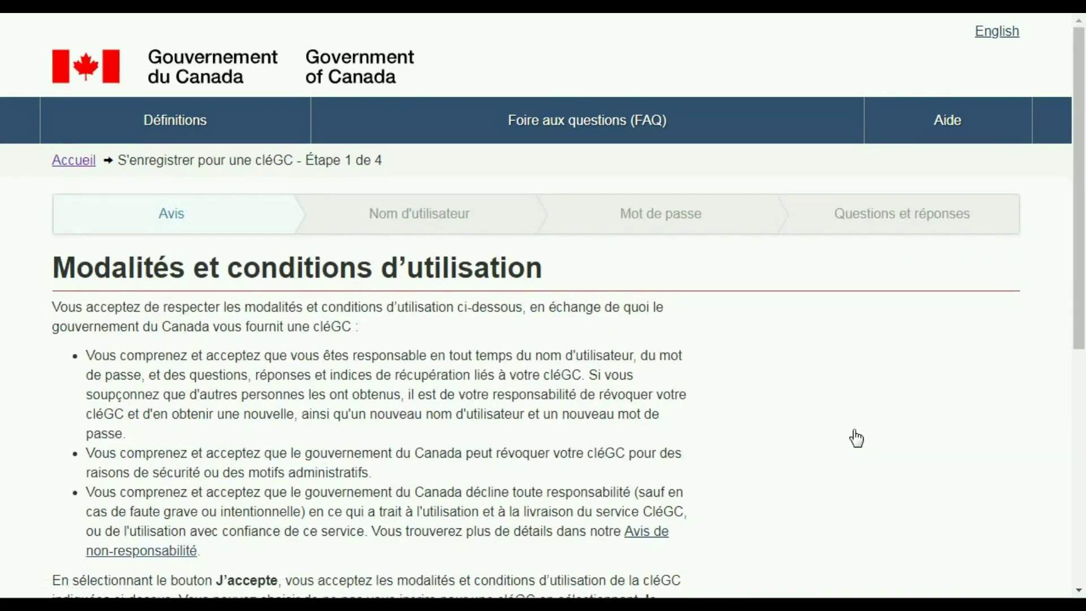
{"action": "left_click_drag", "start_coordinate": [1080, 82], "coordinate": [1084, 182]}
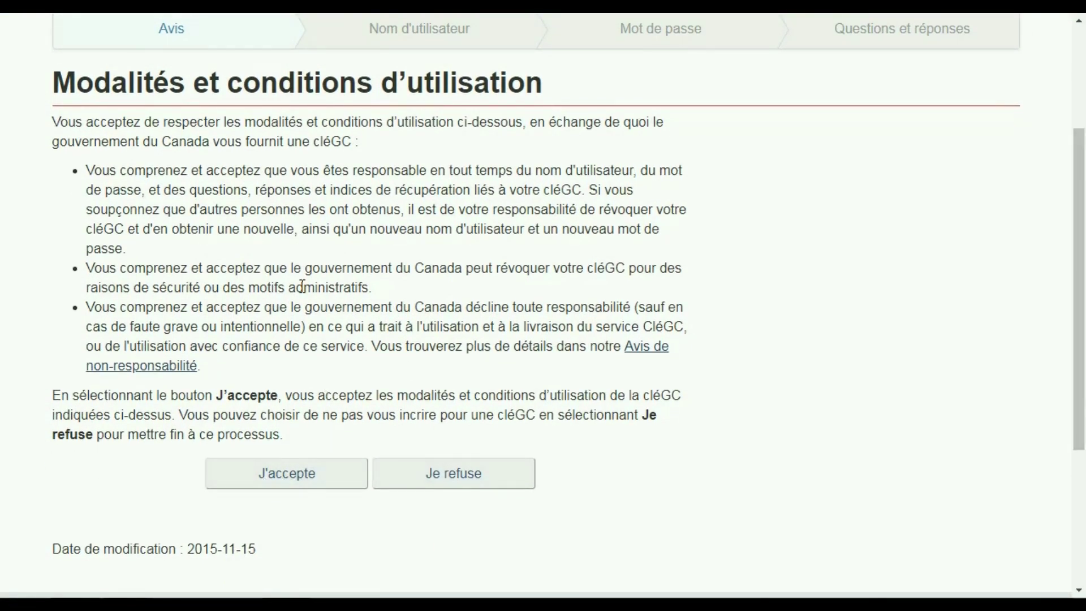
{"action": "left_click", "coordinate": [289, 475]}
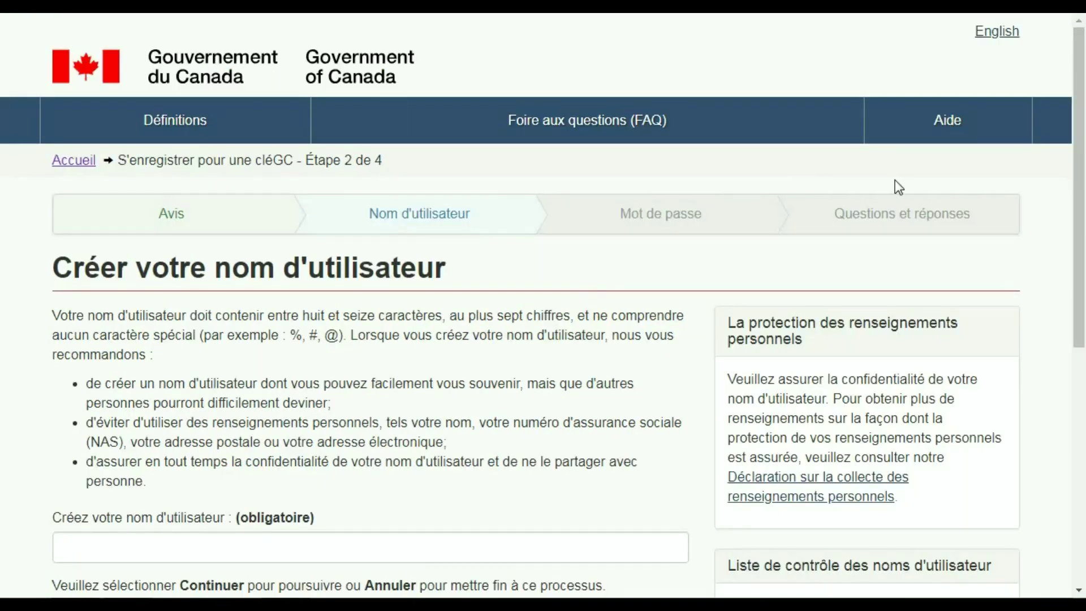
- Enter the new GCKey username and continue to the password step
{"action": "left_click_drag", "start_coordinate": [1078, 135], "coordinate": [1082, 185]}
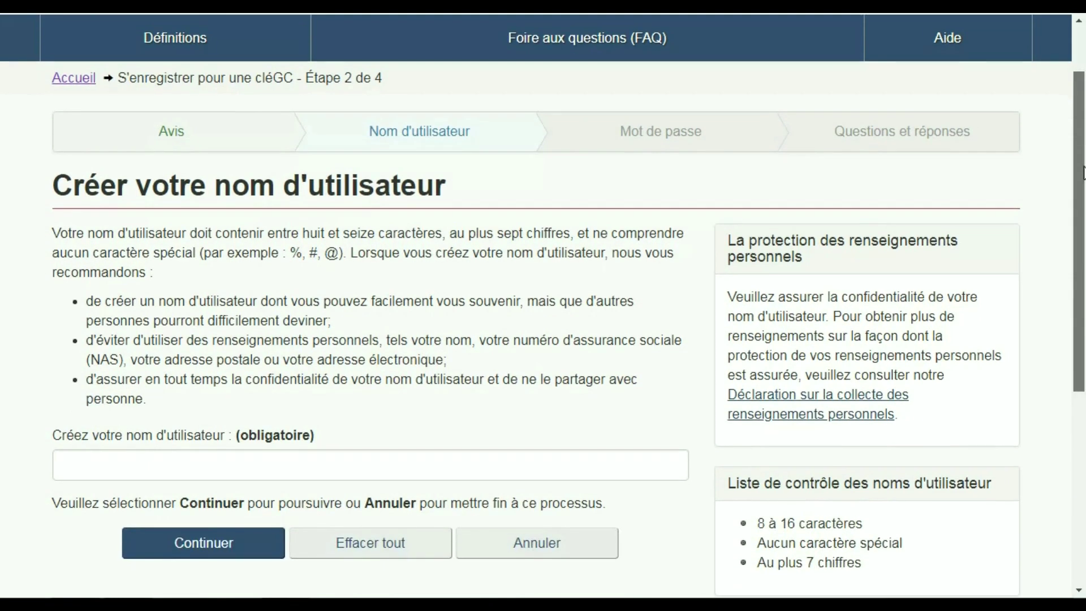
{"action": "left_click", "coordinate": [150, 458]}
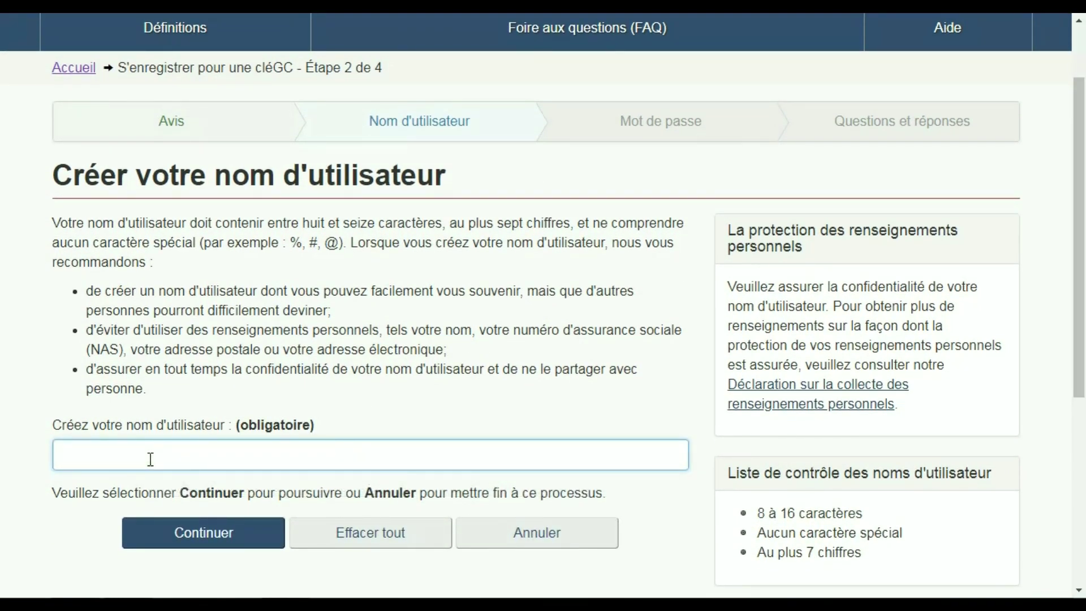
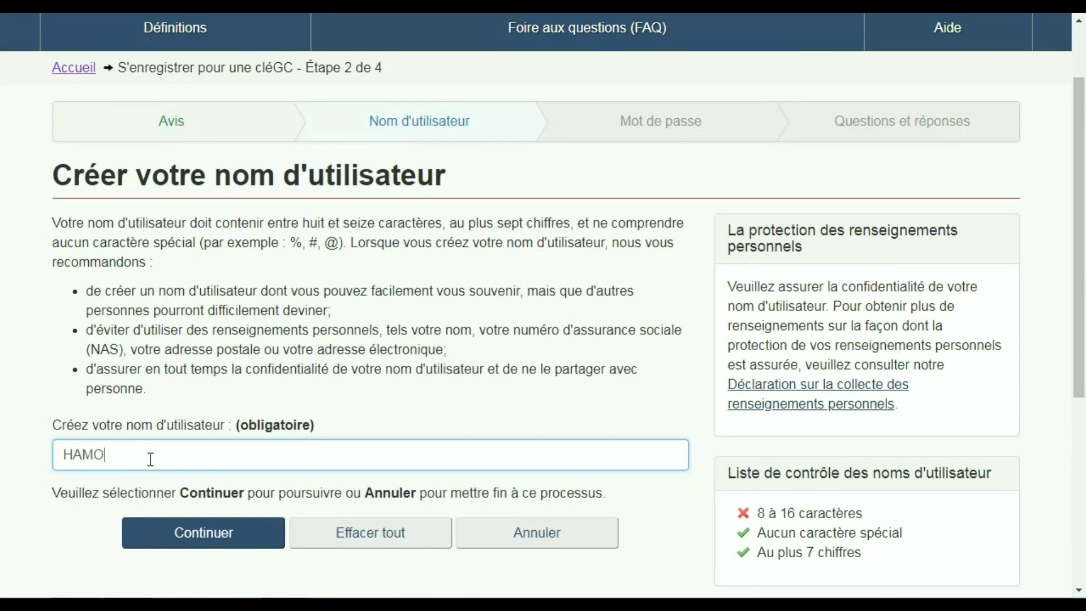
{"action": "left_click", "coordinate": [199, 536]}
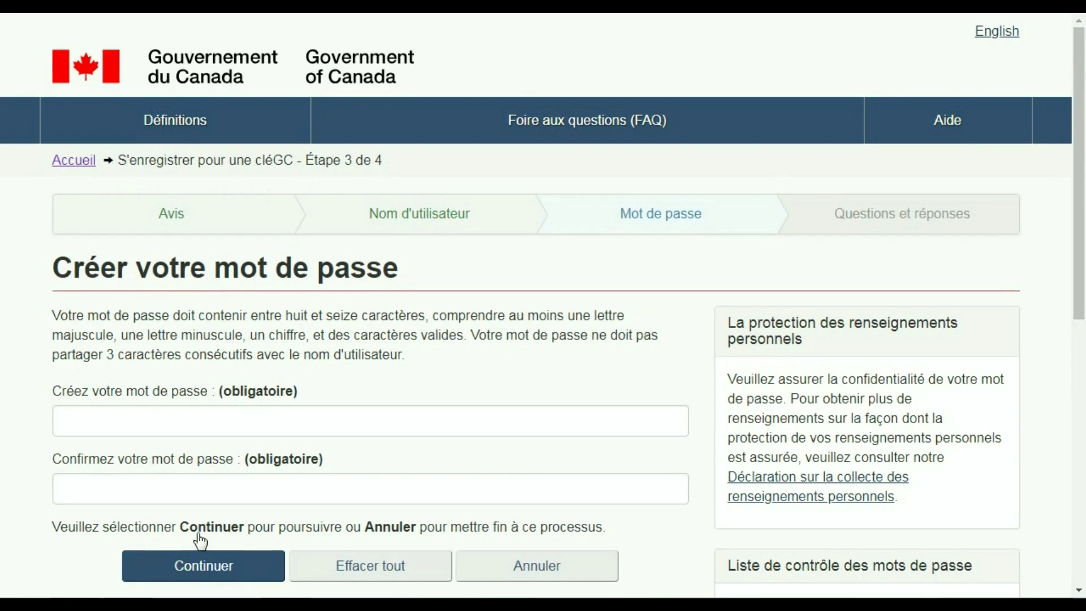
- Type the new password identically in both password fields and submit it
{"action": "left_click", "coordinate": [105, 419]}
{"action": "key", "text": "Caps_Lock"}
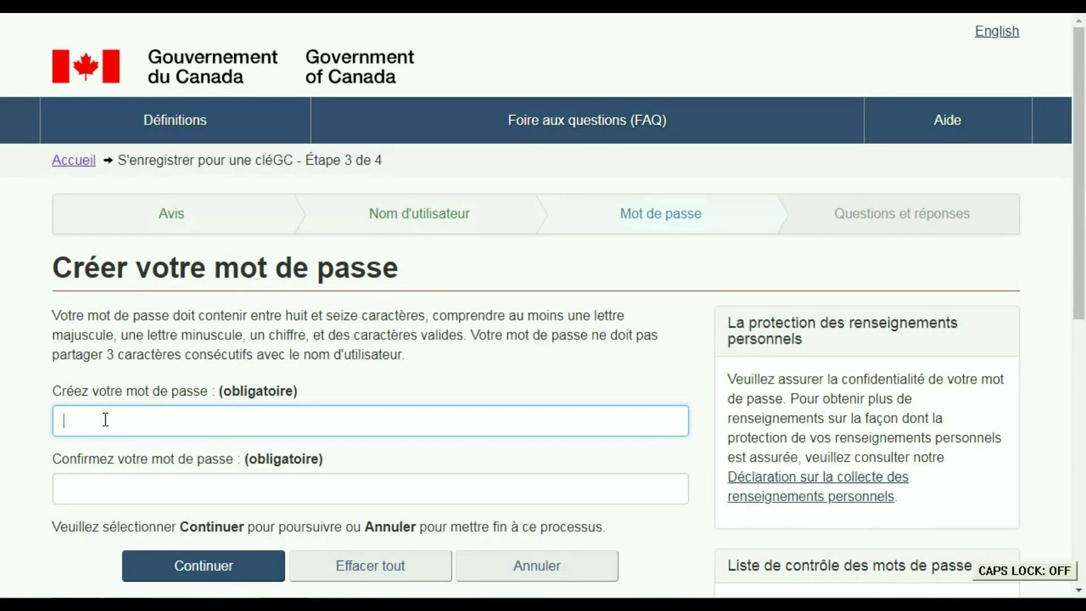
{"action": "key", "text": "Caps_Lock"}
{"action": "type", "text": "•••••••••••"}
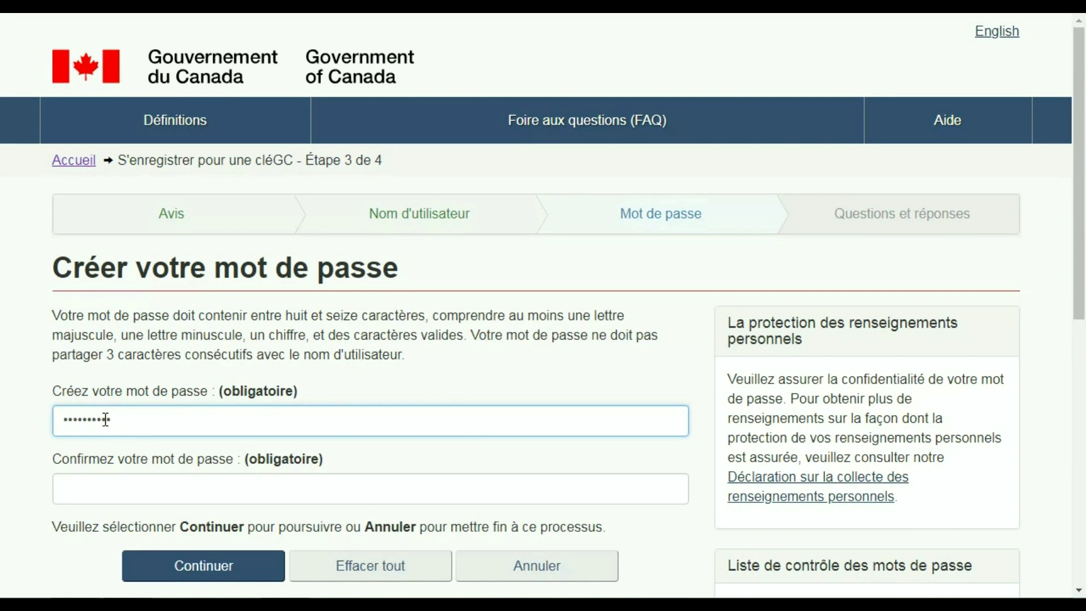
{"action": "key", "text": "Caps_Lock"}
{"action": "key", "text": "Caps_Lock"}
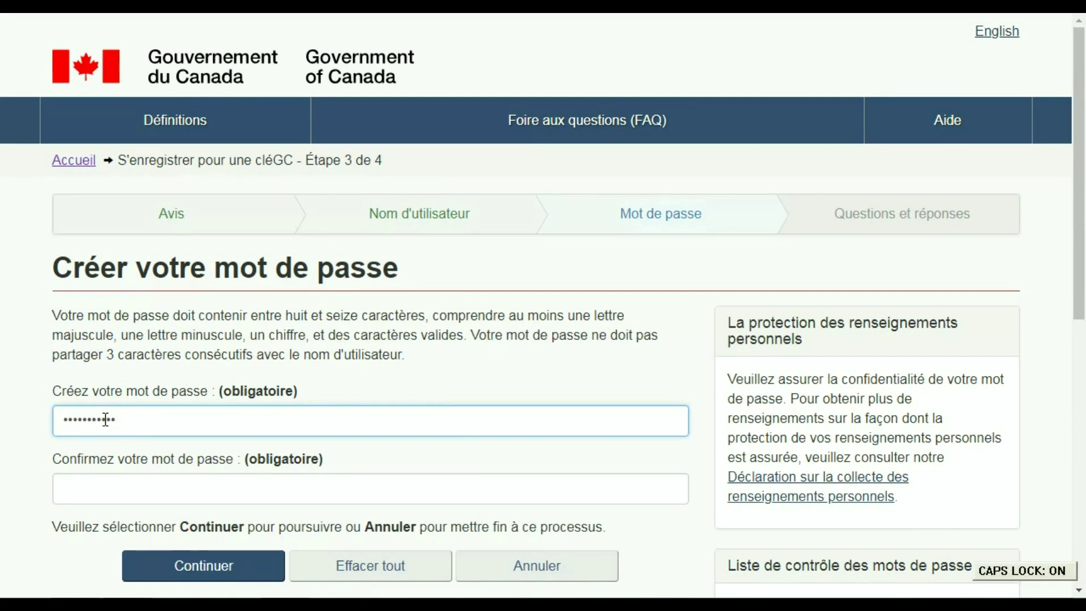
{"action": "left_click", "coordinate": [93, 482]}
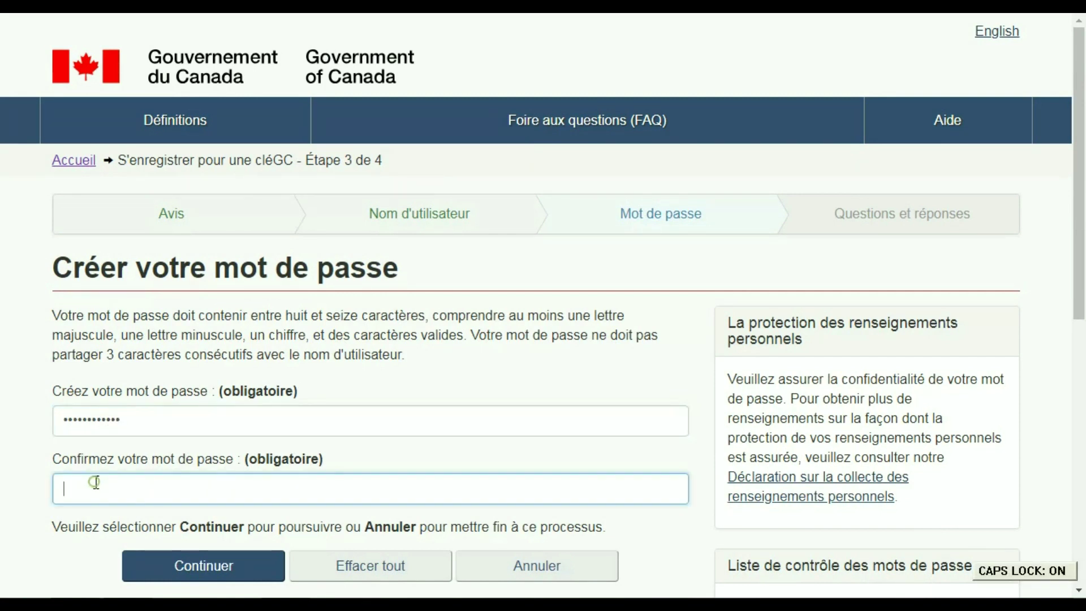
{"action": "key", "text": "Caps_Lock"}
{"action": "type", "text": "••••••••••"}
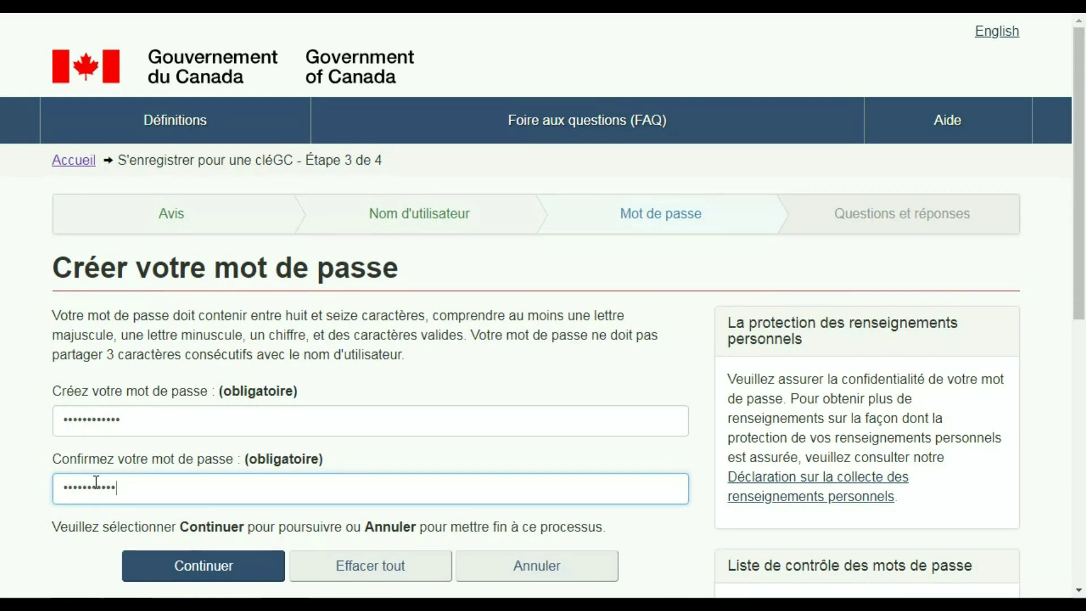
{"action": "type", "text": "•"}
{"action": "left_click", "coordinate": [192, 572]}
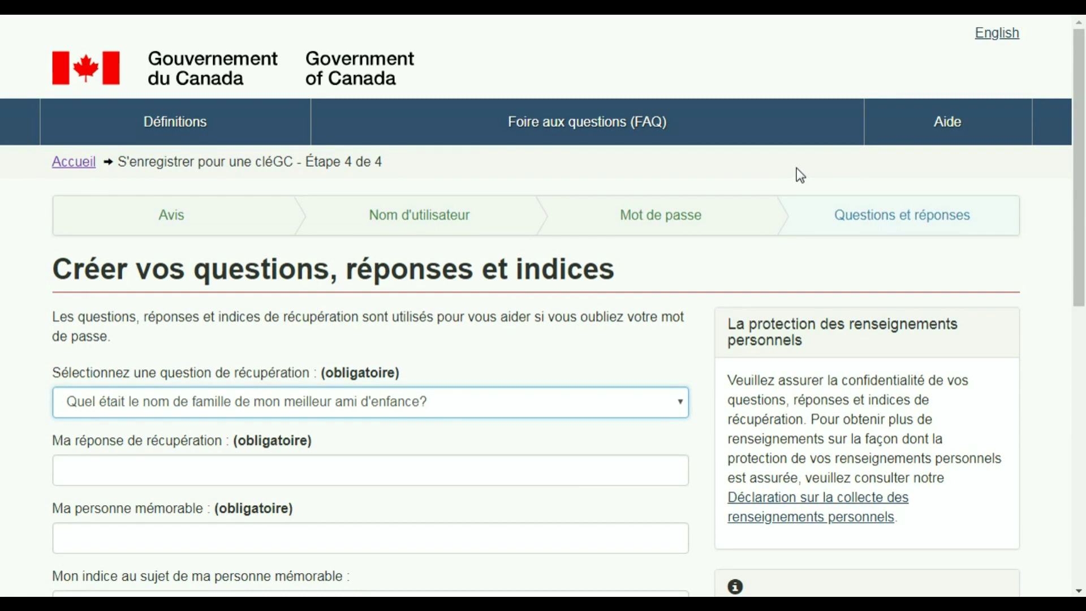
- Keep the childhood best friend surname question and fill in its answer, memorable person and hint AMIS
{"action": "scroll", "coordinate": [1079, 173], "scroll_direction": "down", "scroll_amount": 2}
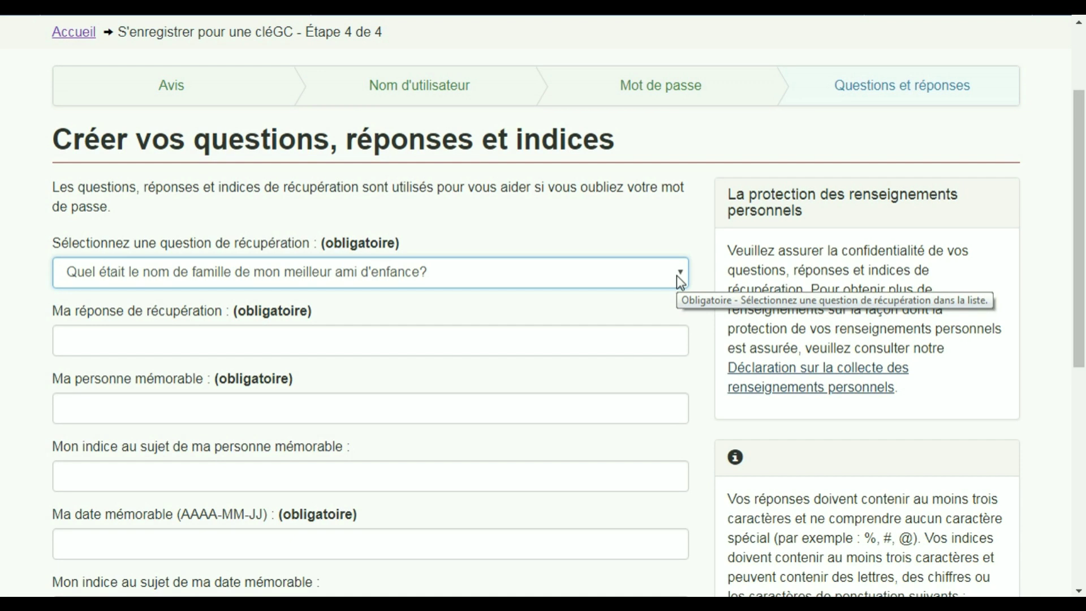
{"action": "left_click", "coordinate": [677, 275]}
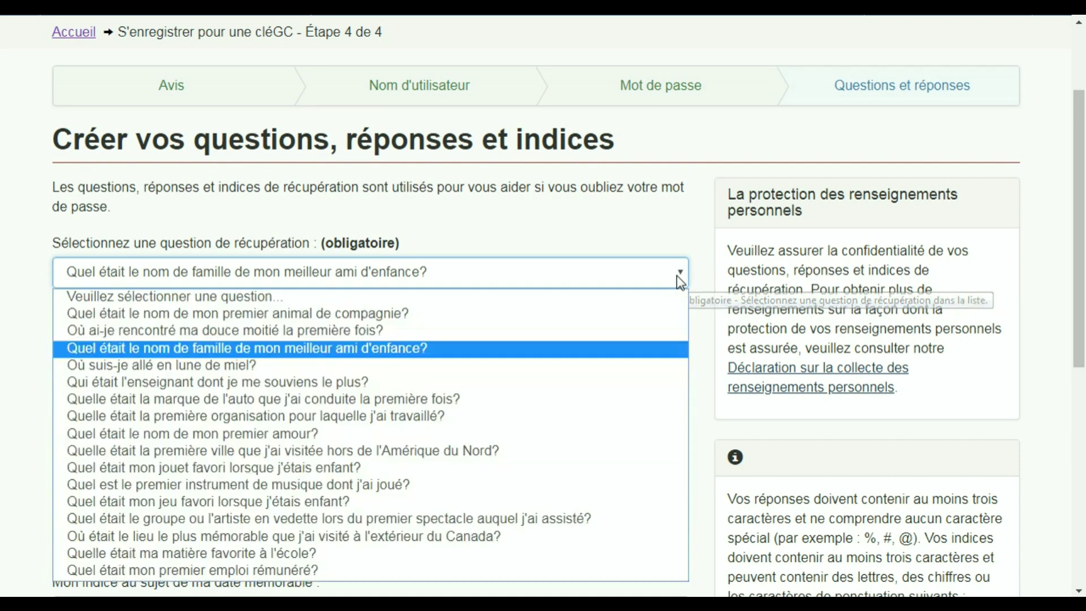
{"action": "left_click", "coordinate": [565, 348]}
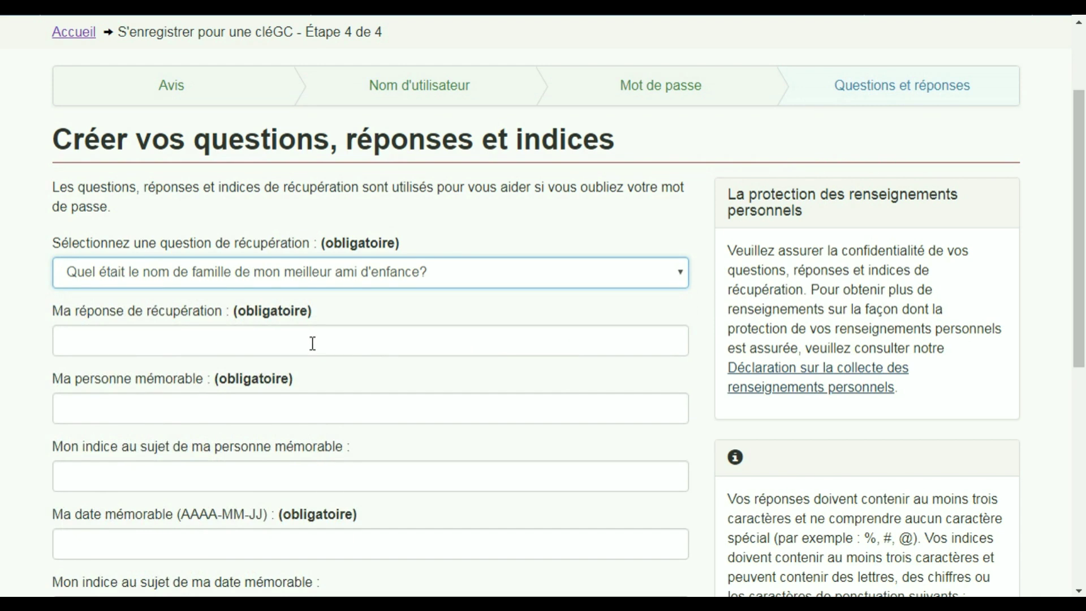
{"action": "left_click", "coordinate": [312, 341]}
{"action": "type", "text": "MOHAMED"}
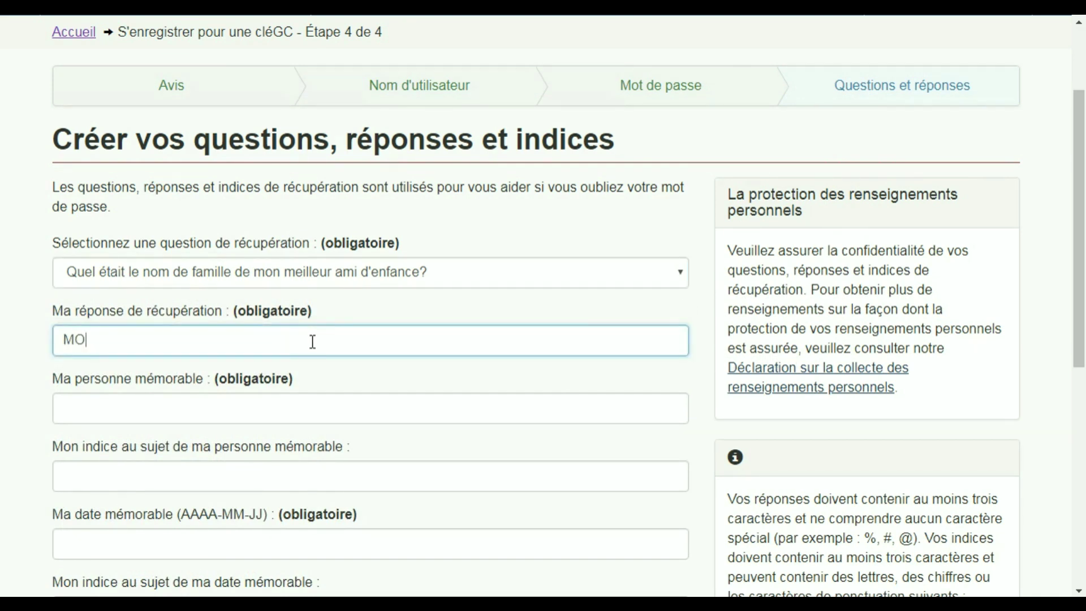
{"action": "left_click", "coordinate": [158, 417]}
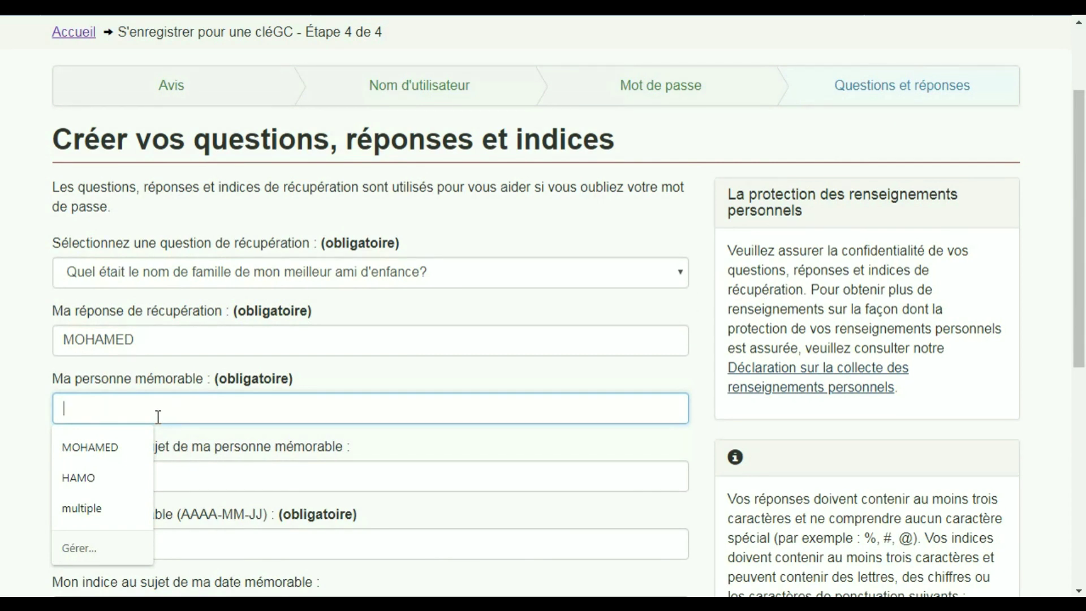
{"action": "type", "text": "IMAD"}
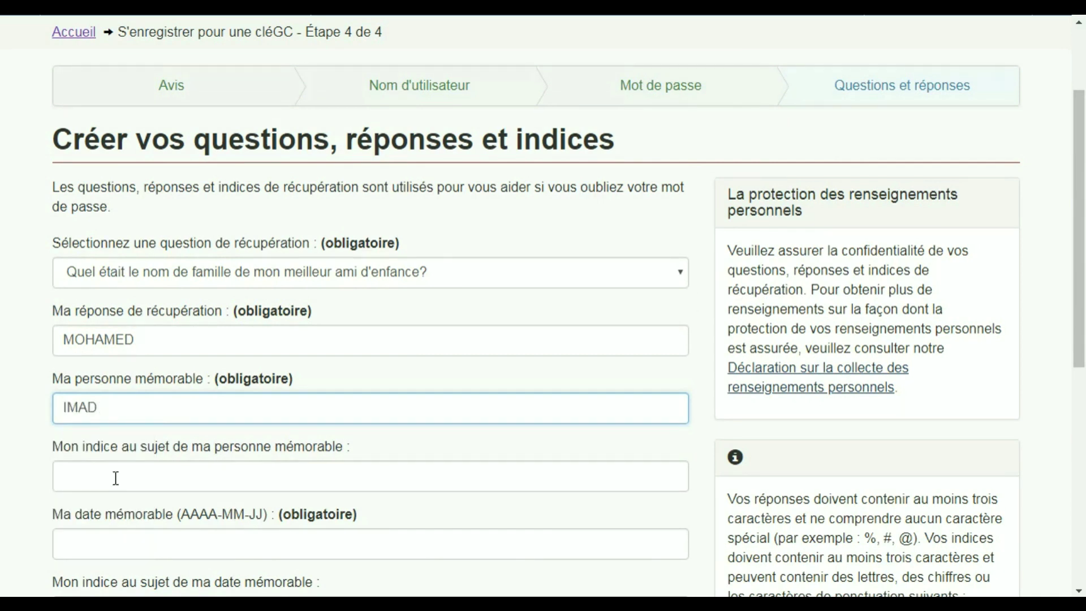
{"action": "left_click", "coordinate": [113, 477]}
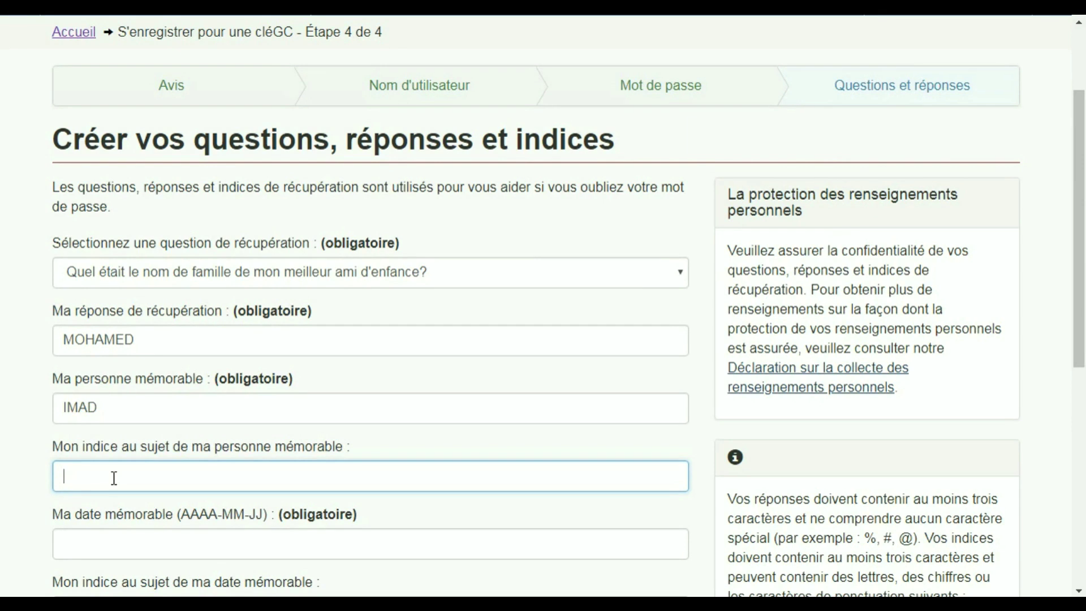
{"action": "type", "text": "AMIS"}
- Enter the memorable date in AAAA-MM-JJ format with hint DATE DE NAISSANCE, then submit
{"action": "left_click", "coordinate": [57, 544]}
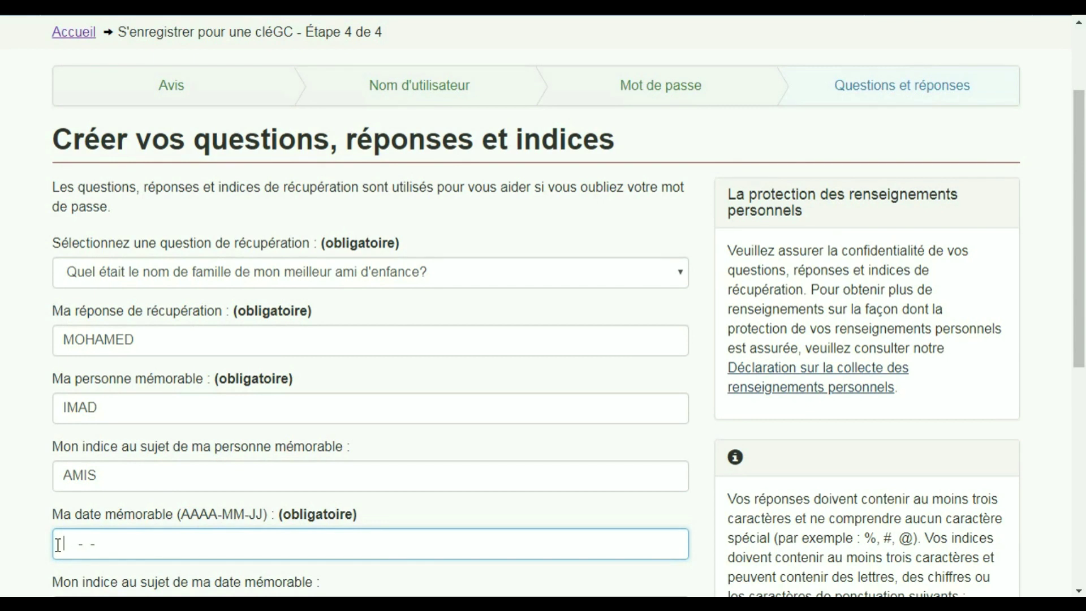
{"action": "type", "text": "1982-1 -"}
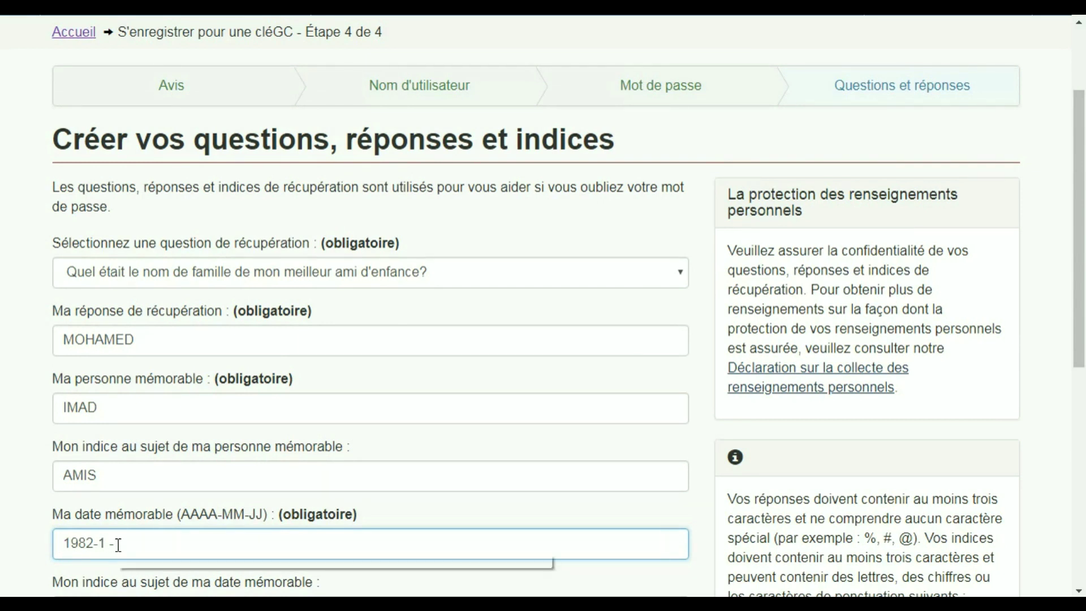
{"action": "type", "text": "1"}
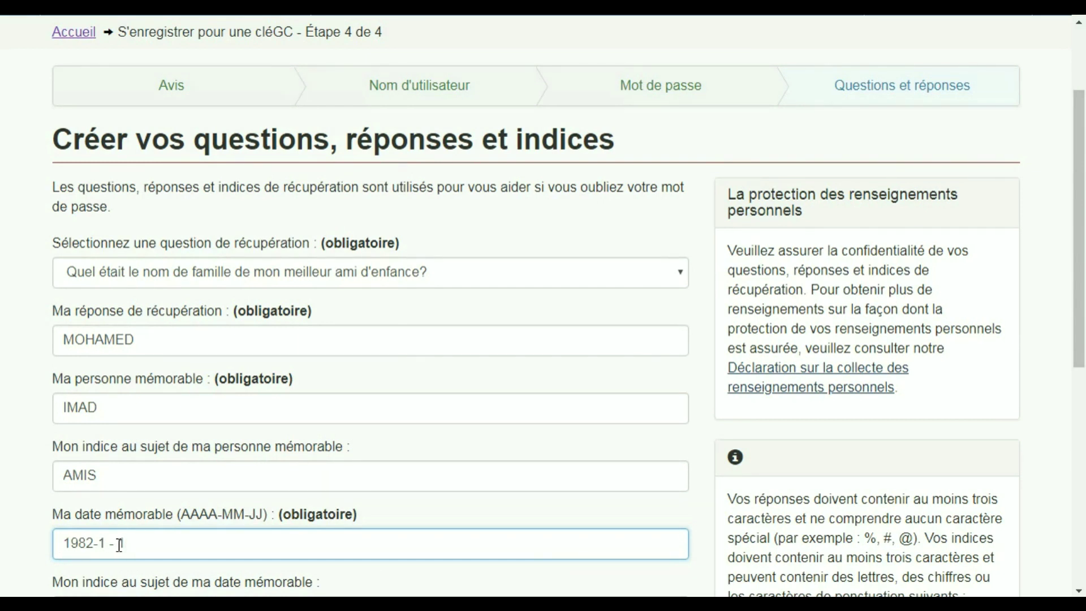
{"action": "scroll", "coordinate": [1081, 195], "scroll_direction": "down", "scroll_amount": 3}
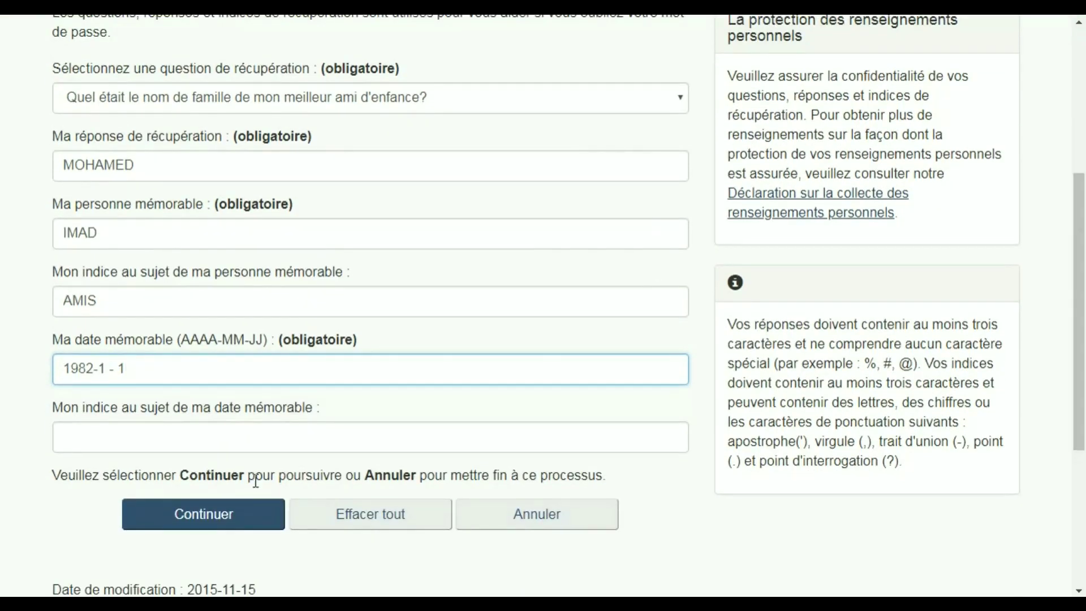
{"action": "left_click", "coordinate": [140, 438]}
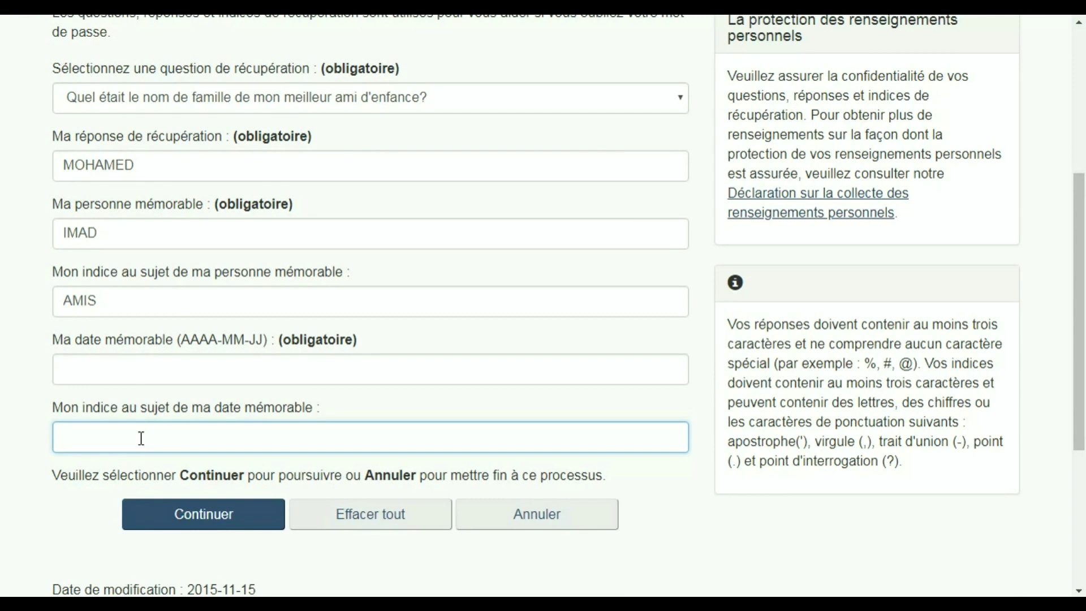
{"action": "type", "text": "DATE DE NAISSANCE"}
{"action": "left_click", "coordinate": [64, 368]}
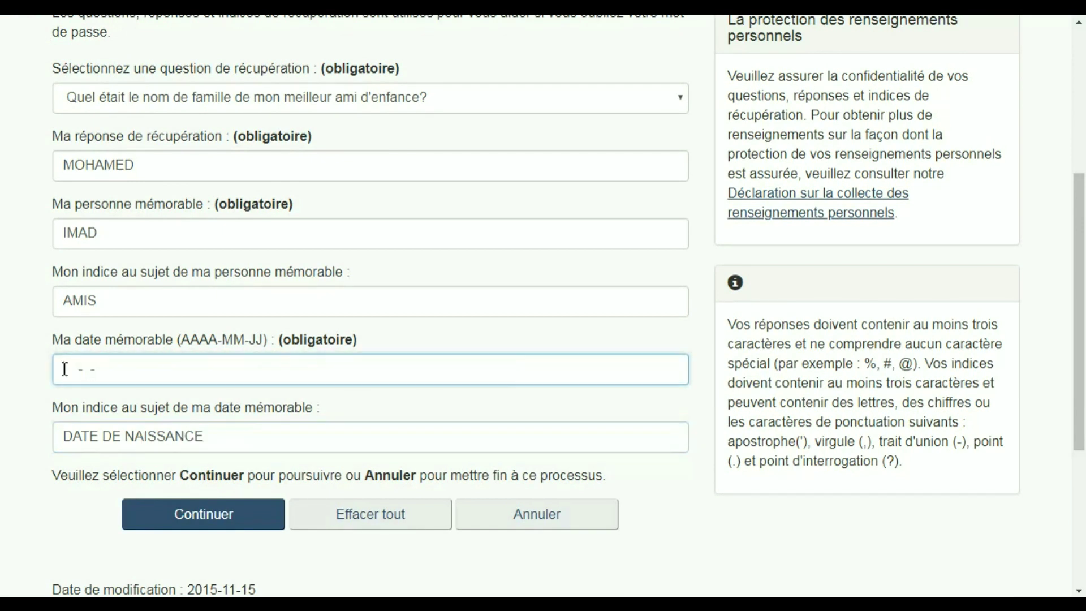
{"action": "type", "text": "1982-01-01"}
{"action": "left_click", "coordinate": [199, 523]}
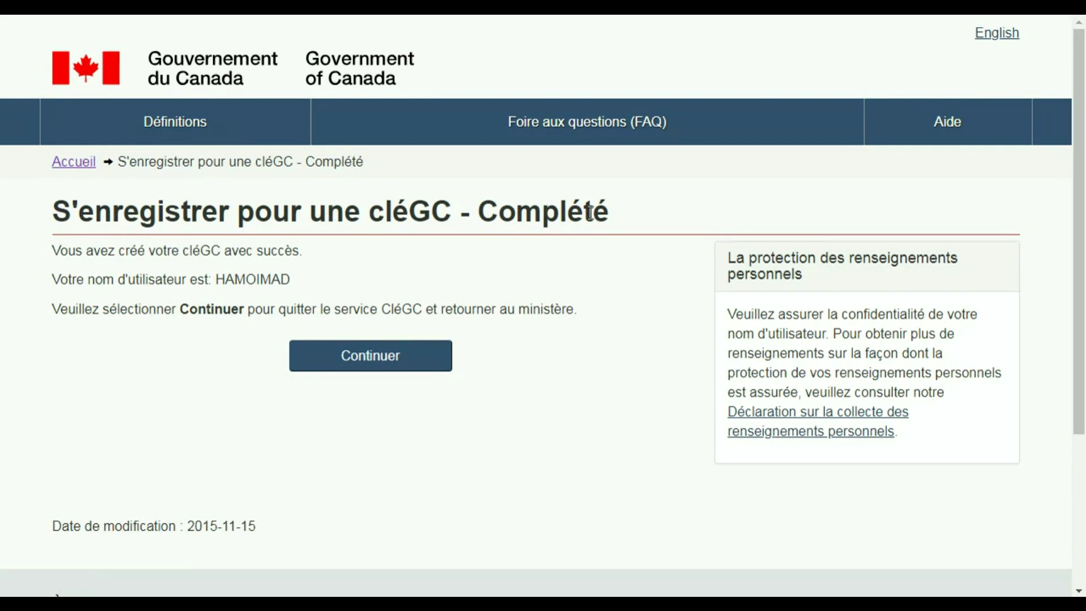
- Leave GCKey back to IRCC and accept the terms of use
{"action": "left_click", "coordinate": [378, 367]}
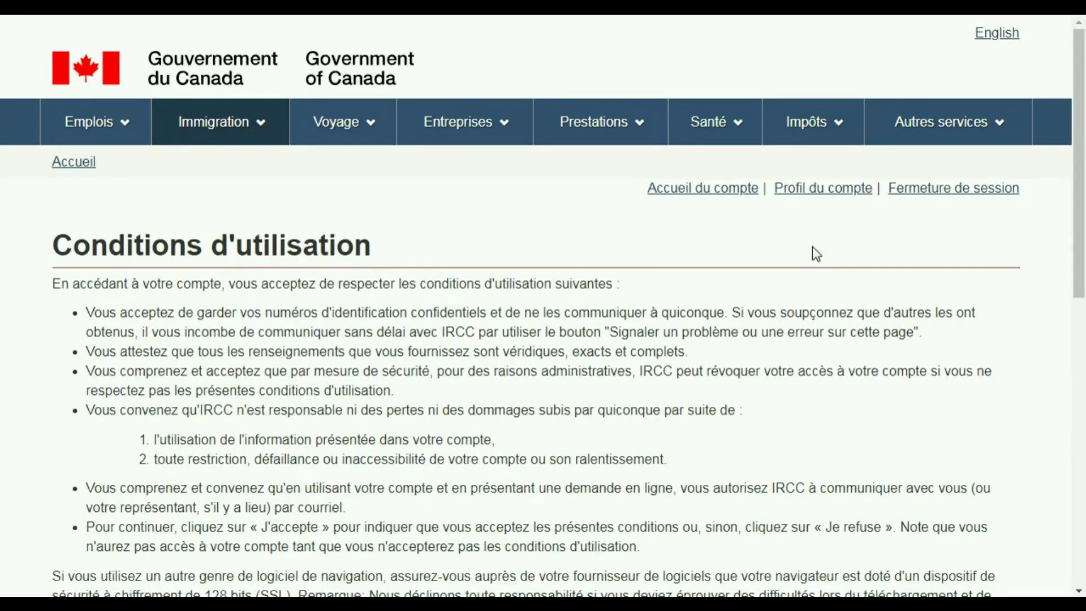
{"action": "left_click_drag", "start_coordinate": [1080, 182], "coordinate": [1084, 295]}
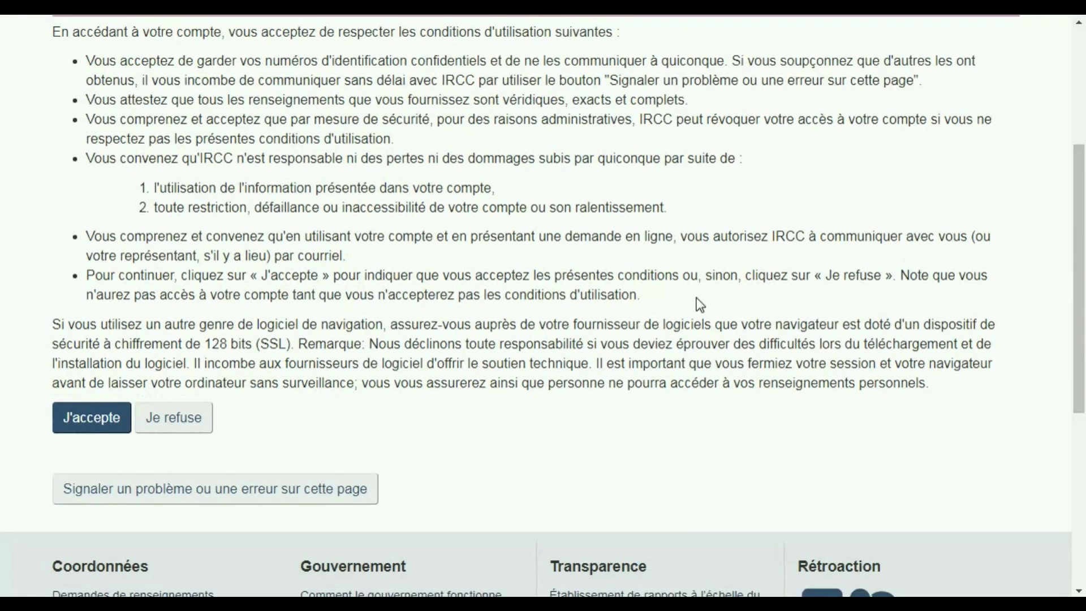
{"action": "left_click", "coordinate": [86, 428]}
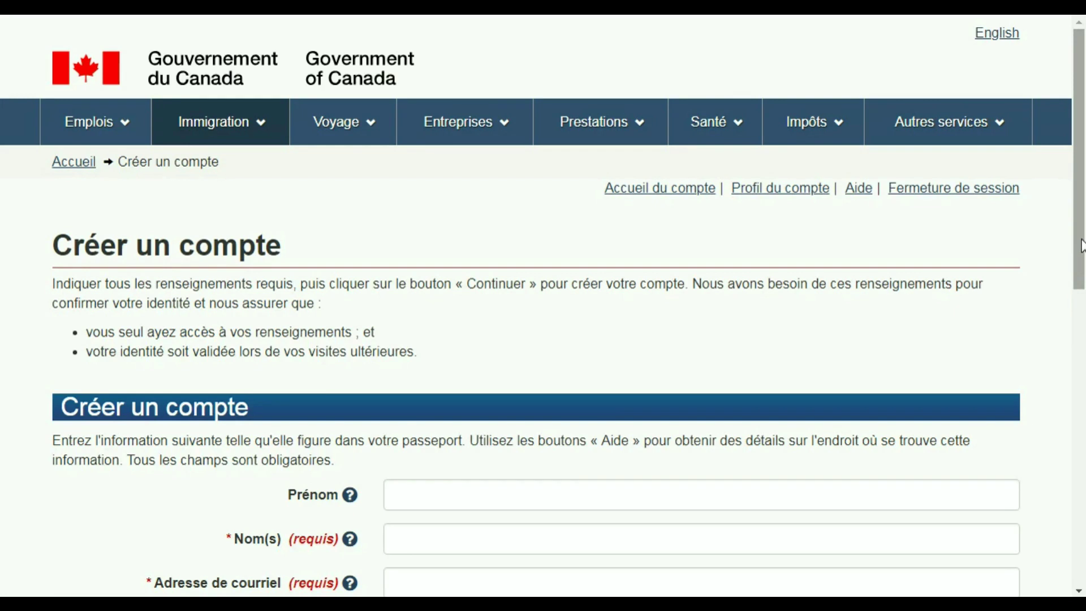
{"action": "left_click_drag", "start_coordinate": [1081, 232], "coordinate": [1083, 340]}
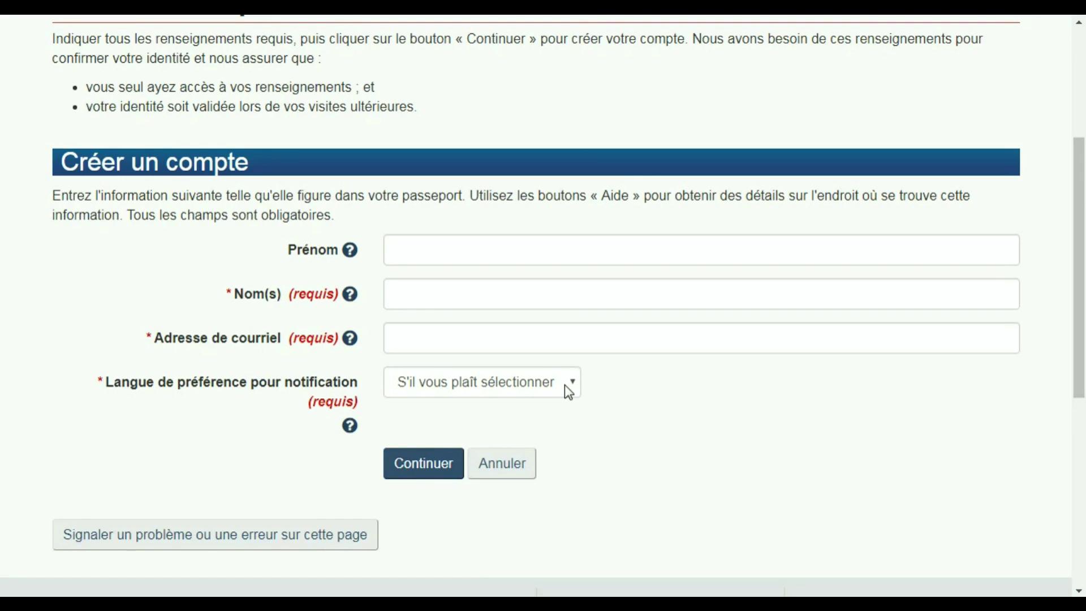
- Submit the completed Créer un compte form details
{"action": "left_click", "coordinate": [419, 469]}
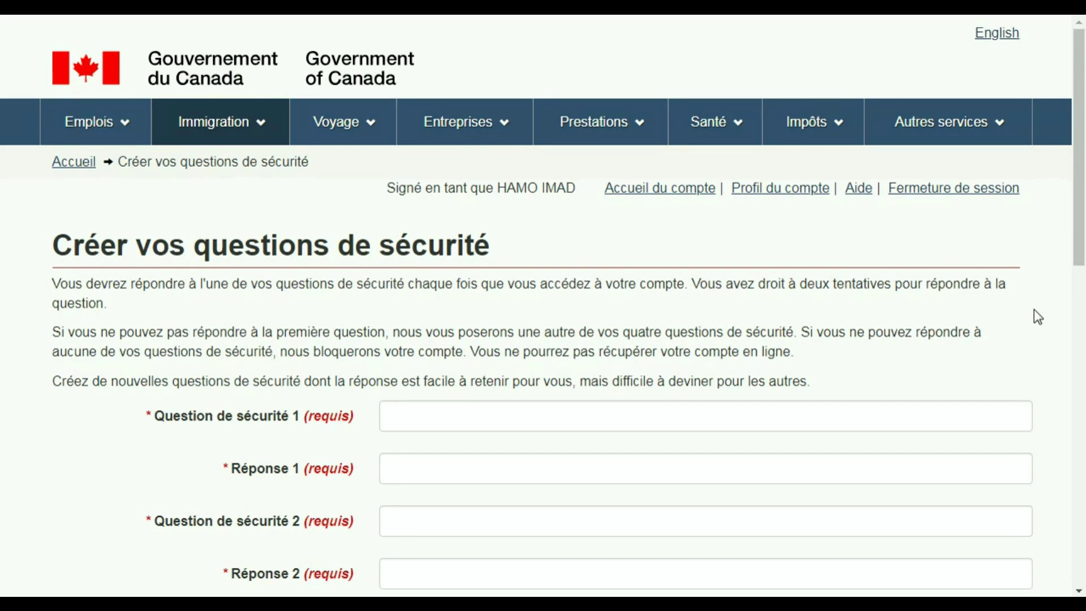
{"action": "left_click_drag", "start_coordinate": [1079, 249], "coordinate": [1082, 331]}
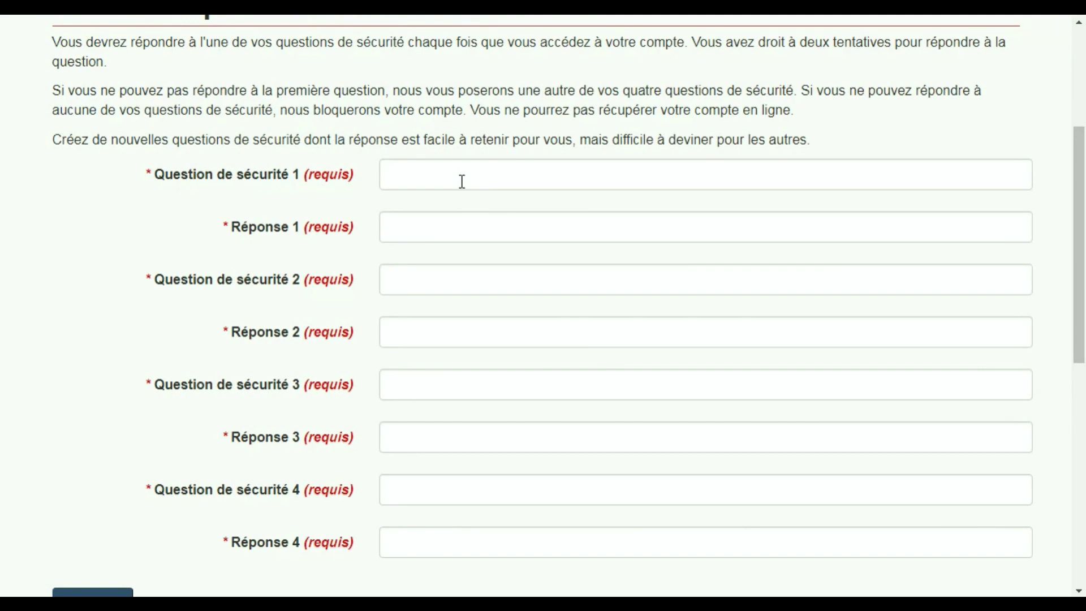
{"action": "left_click", "coordinate": [441, 176]}
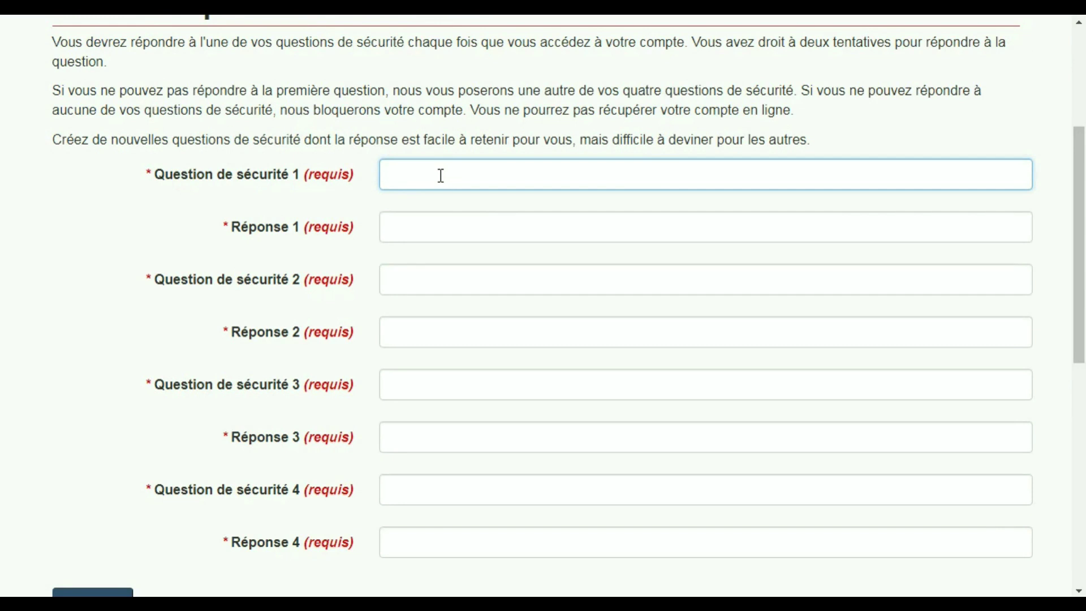
{"action": "type", "text": "VOTRE NOM"}
{"action": "left_click", "coordinate": [420, 229]}
{"action": "type", "text": "MOHAMED"}
{"action": "left_click", "coordinate": [415, 274]}
{"action": "type", "text": "CL"}
{"action": "key", "text": "BackSpace"}
{"action": "type", "text": "OULEUR PREFERE"}
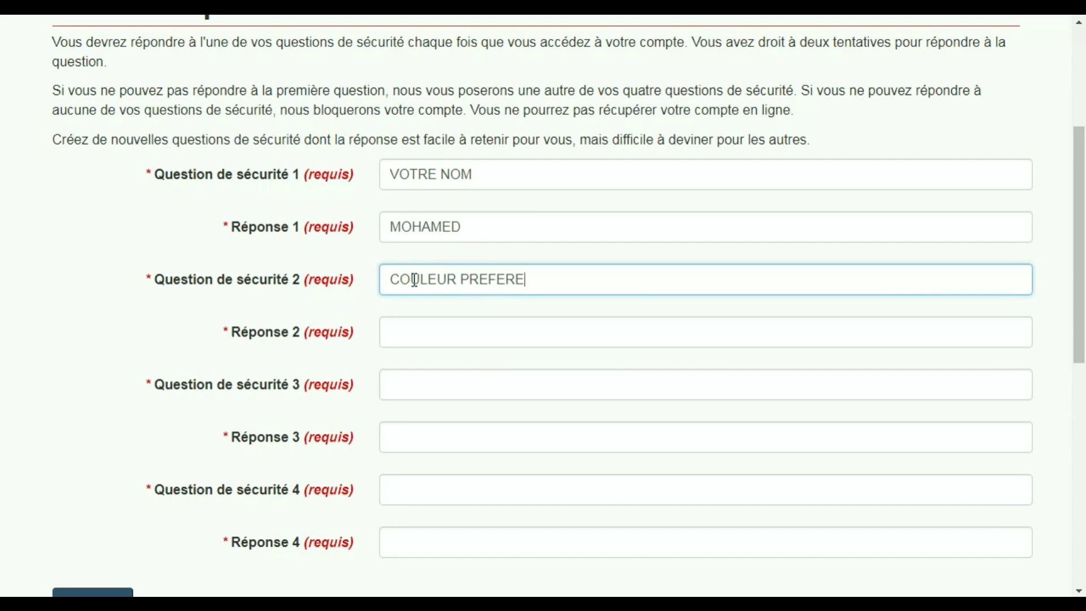
{"action": "left_click", "coordinate": [407, 332]}
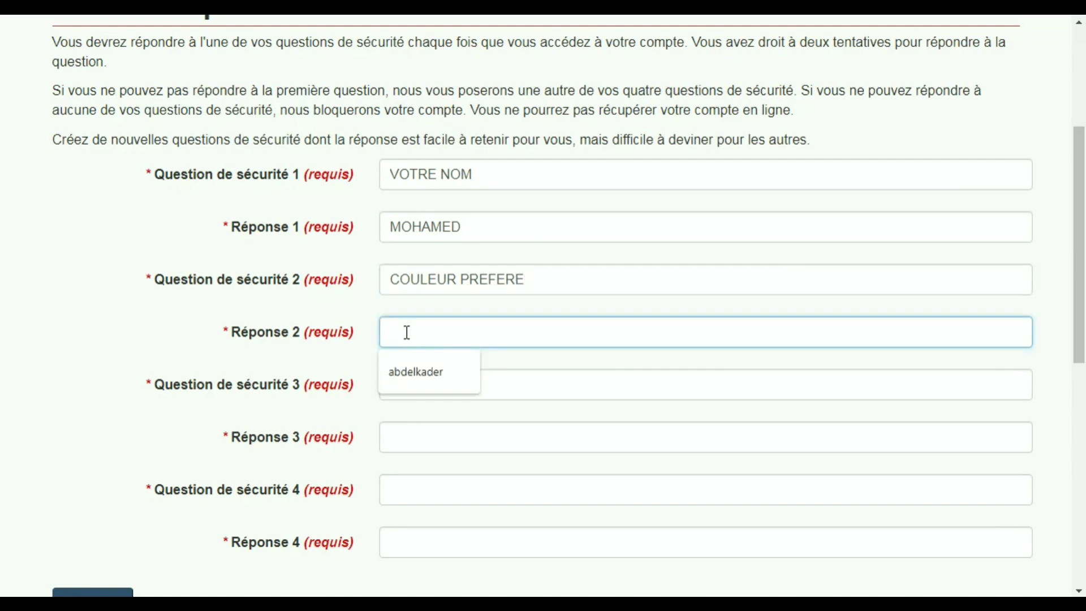
{"action": "type", "text": "BLANC"}
- Enter security questions DATE DE NAISSANCE and VOTRE AMIS with a slash-separated date and the friend's name
{"action": "left_click", "coordinate": [410, 386]}
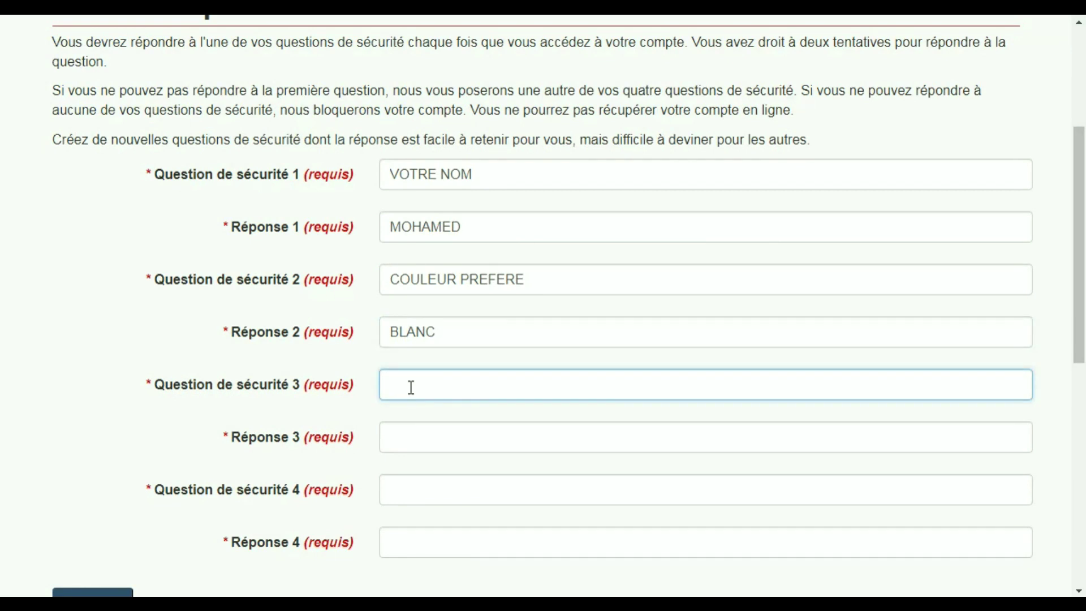
{"action": "type", "text": "DATE DE NAISSANCE"}
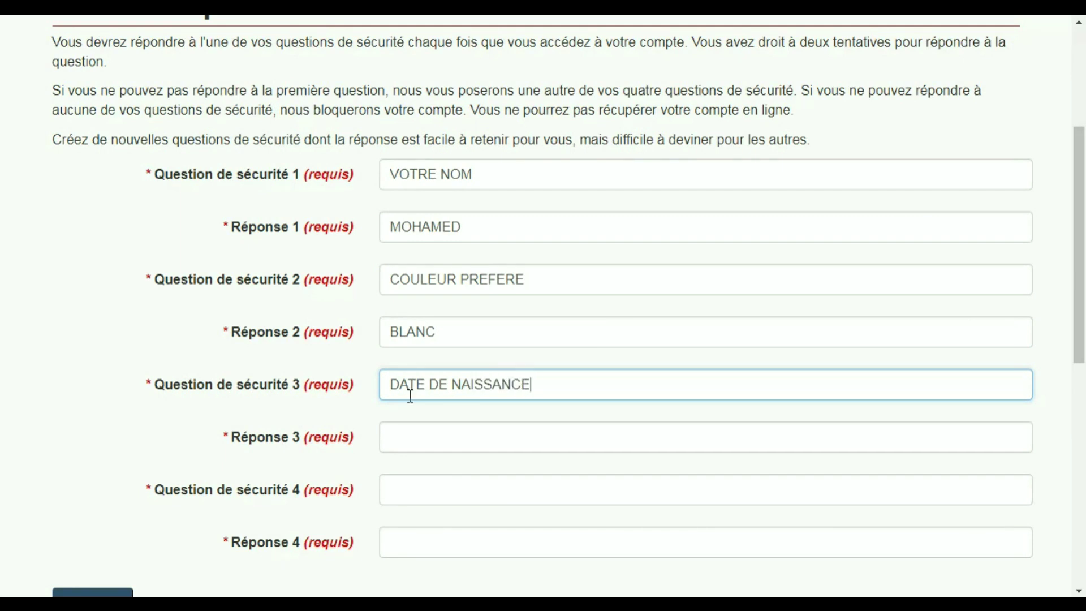
{"action": "left_click", "coordinate": [405, 448]}
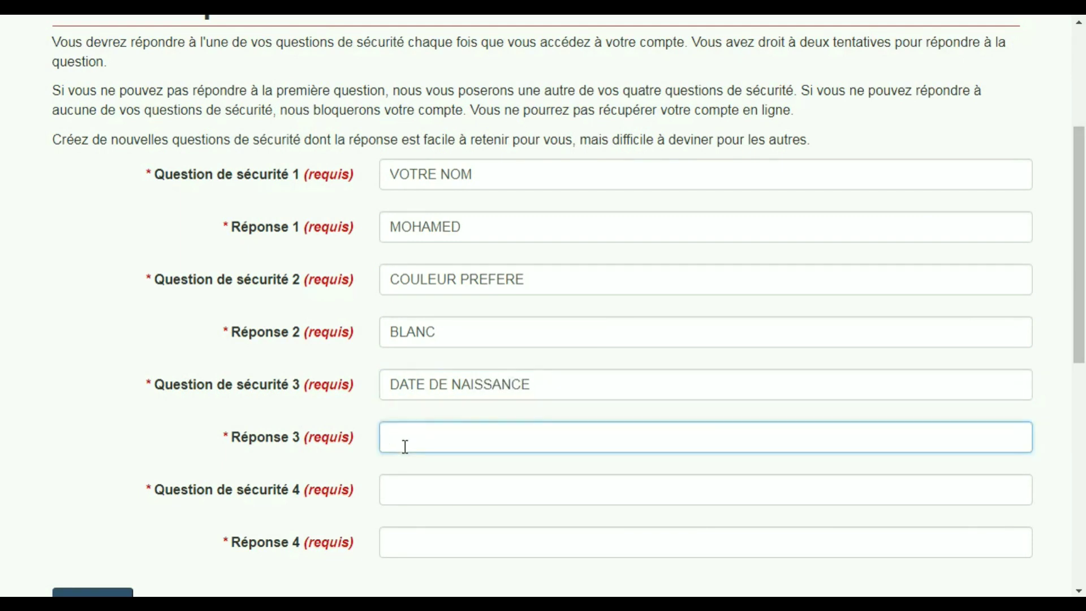
{"action": "type", "text": "01"}
{"action": "key", "text": "Caps_Lock"}
{"action": "type", "text": "/"}
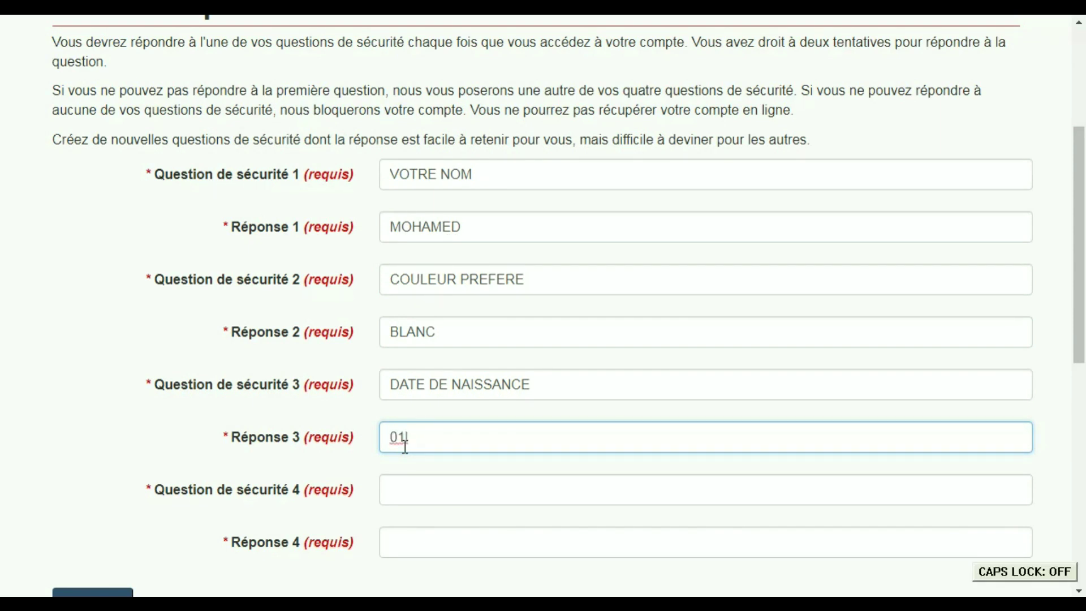
{"action": "key", "text": "Caps_Lock"}
{"action": "type", "text": "12"}
{"action": "key", "text": "BackSpace"}
{"action": "key", "text": "BackSpace"}
{"action": "type", "text": "01"}
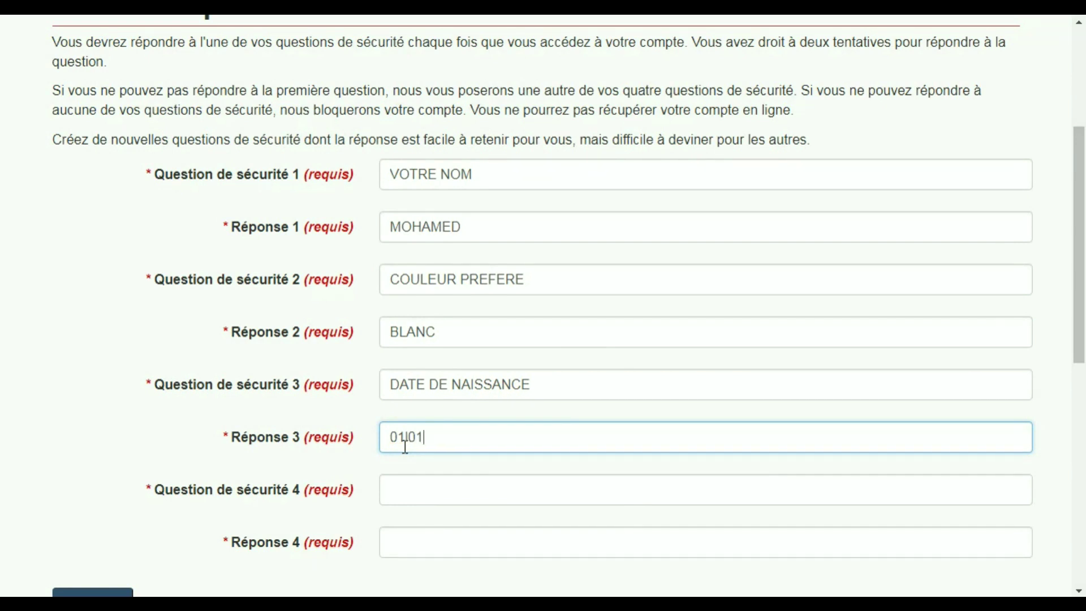
{"action": "key", "text": "Caps_Lock"}
{"action": "type", "text": "/"}
{"action": "key", "text": "Caps_Lock"}
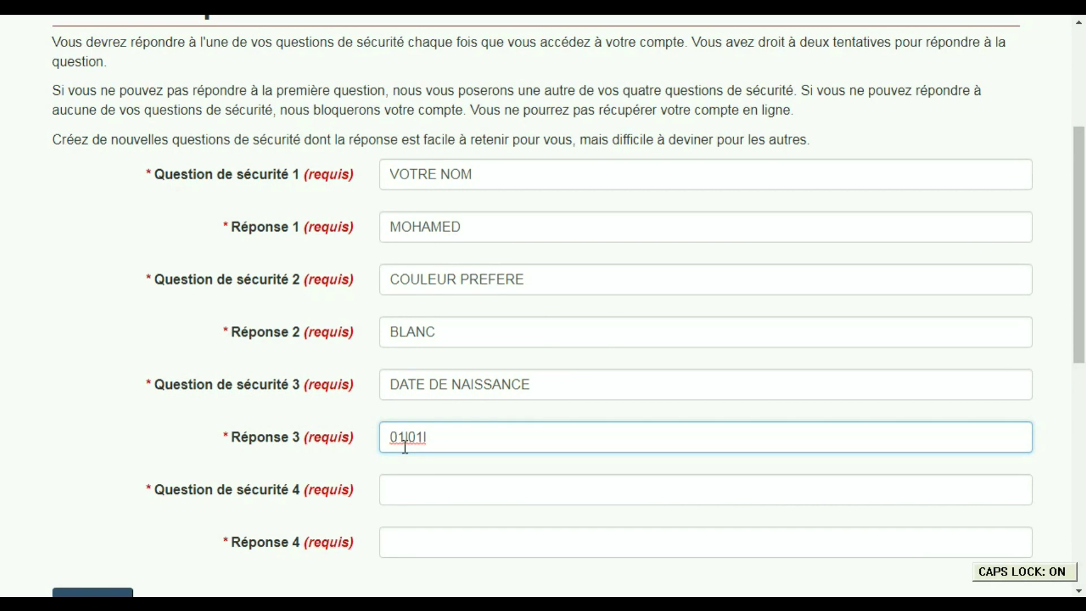
{"action": "type", "text": "1"}
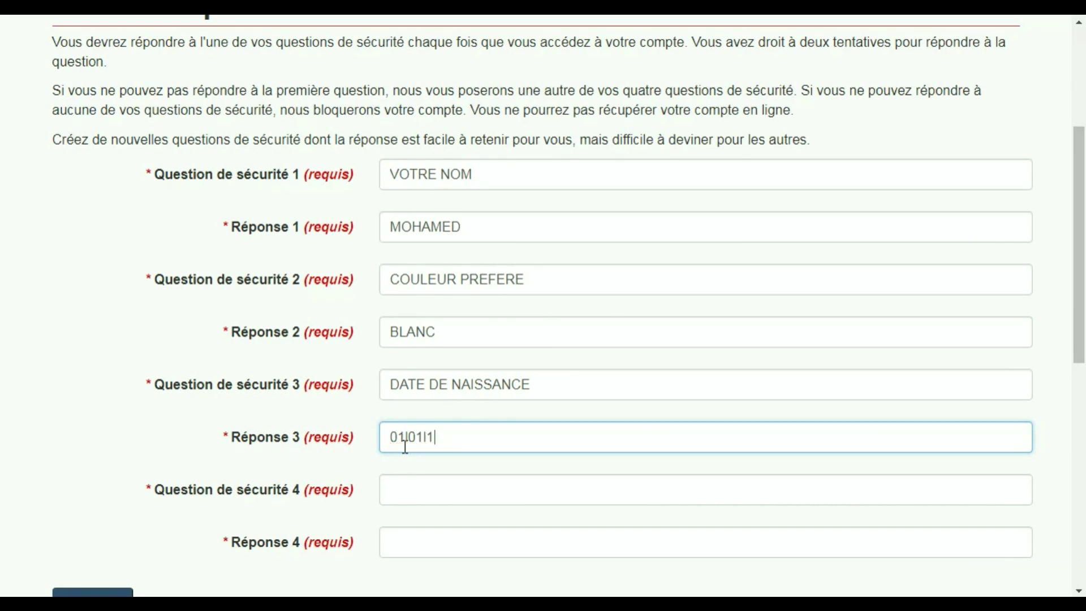
{"action": "type", "text": "982"}
{"action": "left_click", "coordinate": [417, 489]}
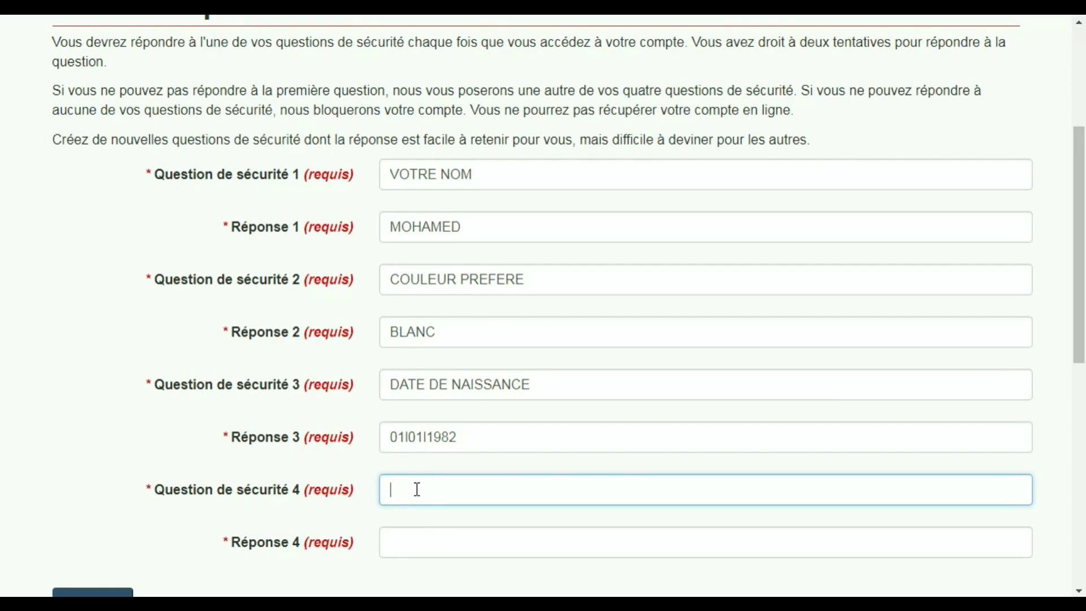
{"action": "type", "text": "VOTRE AMIS"}
{"action": "left_click", "coordinate": [414, 547]}
{"action": "type", "text": "IMAD"}
{"action": "left_click_drag", "start_coordinate": [1081, 227], "coordinate": [1081, 244]}
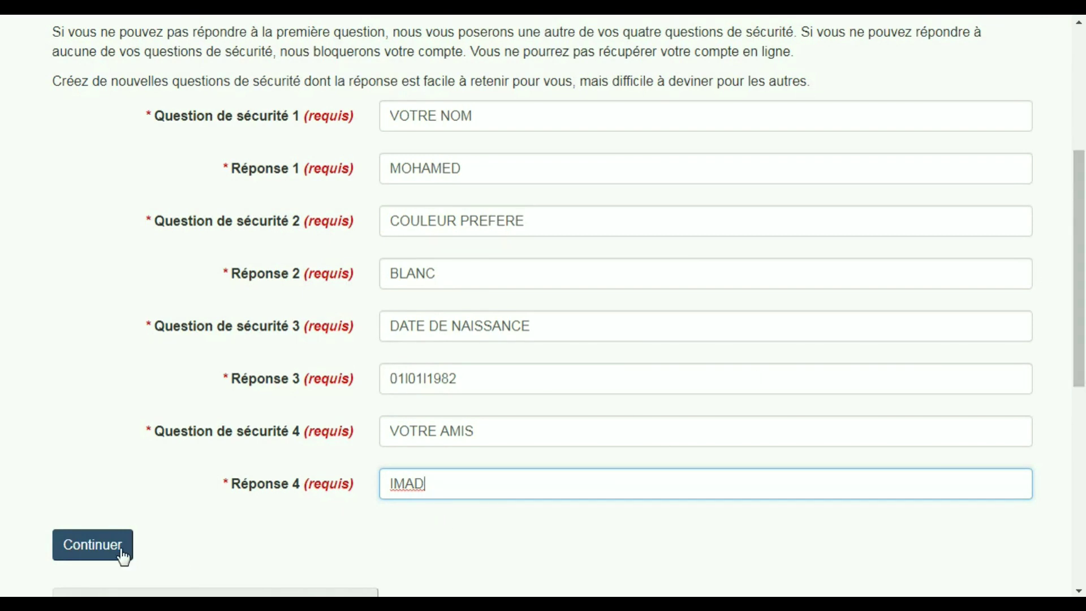
{"action": "left_click", "coordinate": [105, 549]}
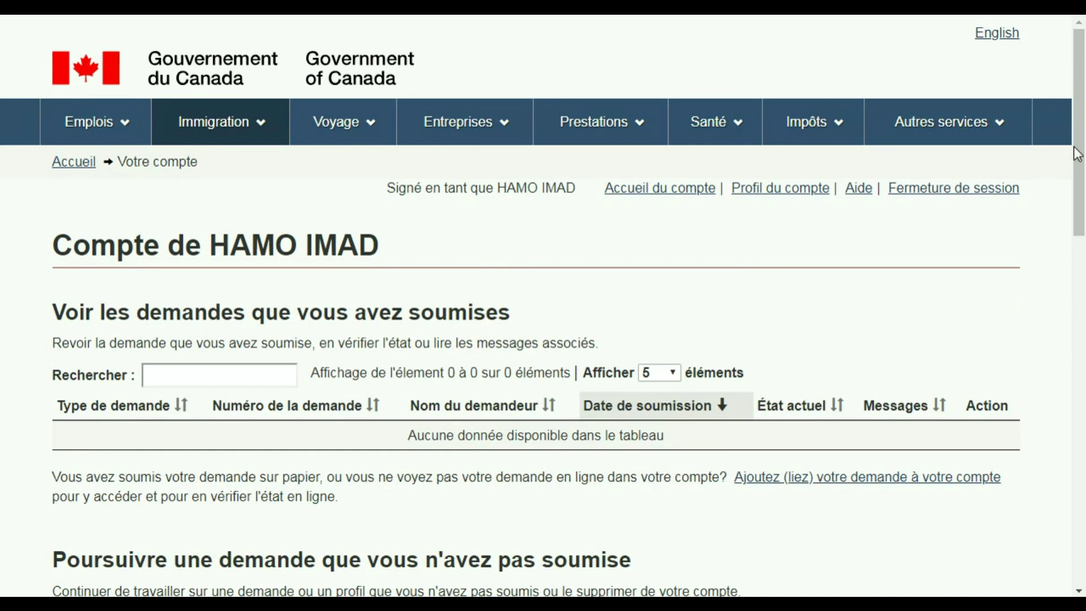
{"action": "mouse_move", "coordinate": [1079, 139]}
{"action": "left_mouse_down"}
{"action": "mouse_move", "coordinate": [1083, 356]}
{"action": "mouse_move", "coordinate": [1084, 120]}
{"action": "left_mouse_up"}
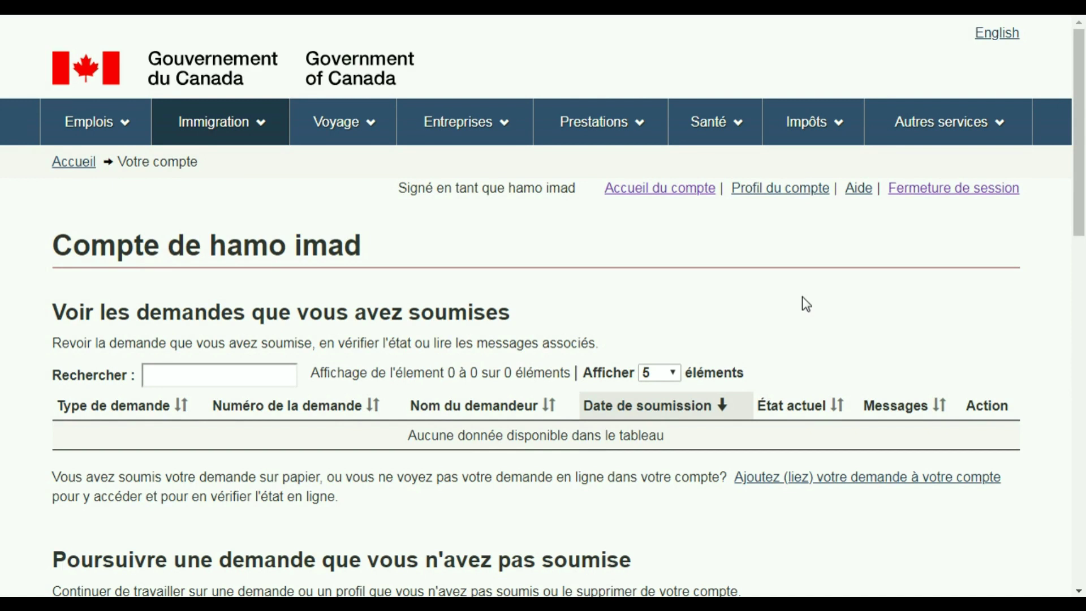
{"action": "left_click_drag", "start_coordinate": [1080, 189], "coordinate": [1080, 359]}
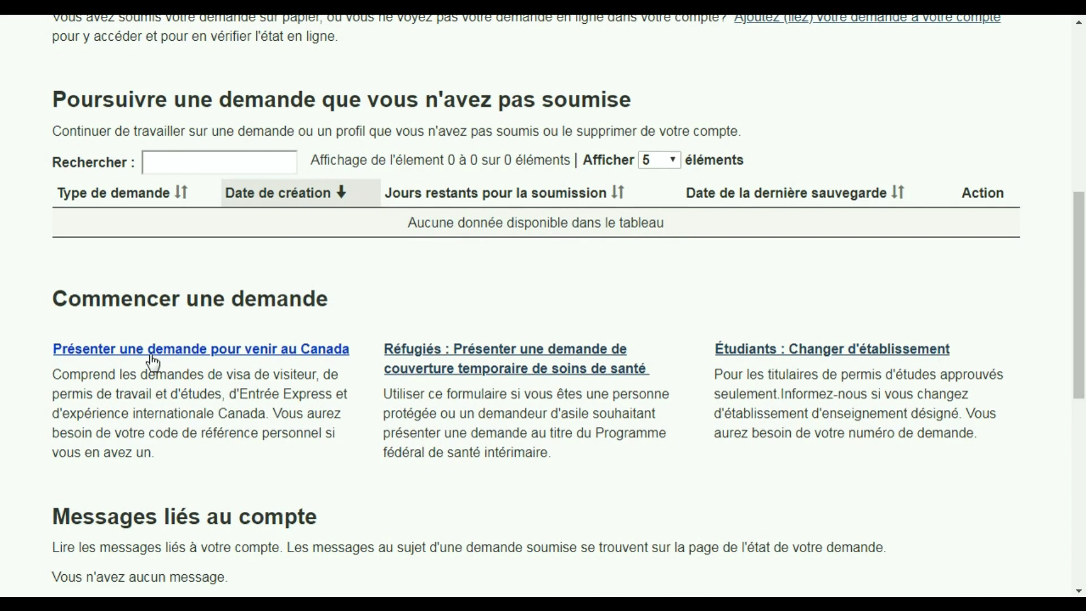
{"action": "left_click", "coordinate": [186, 350]}
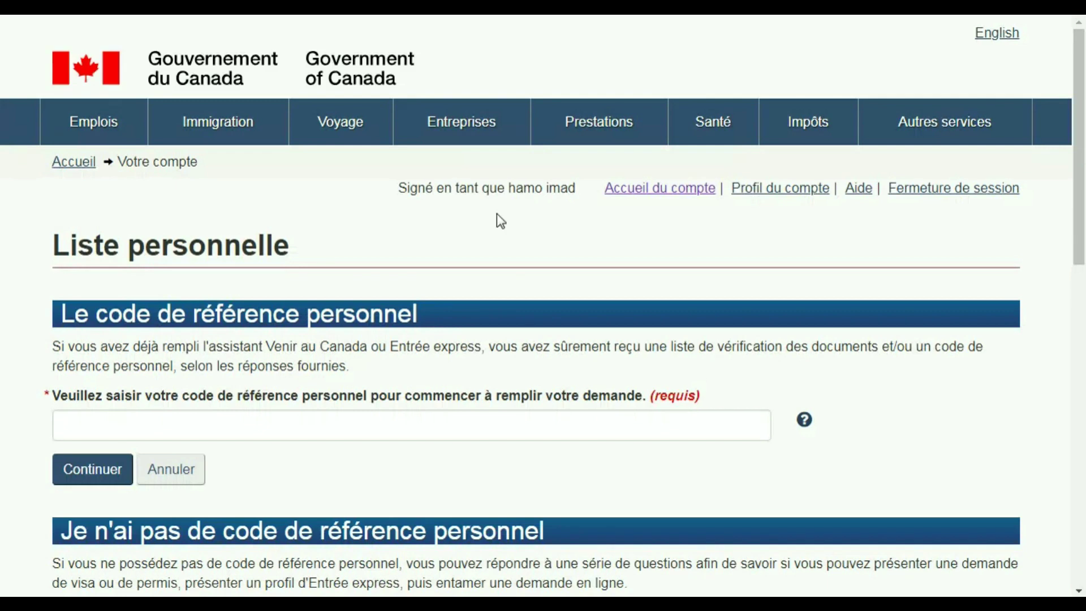
{"action": "left_click_drag", "start_coordinate": [1078, 73], "coordinate": [1084, 249]}
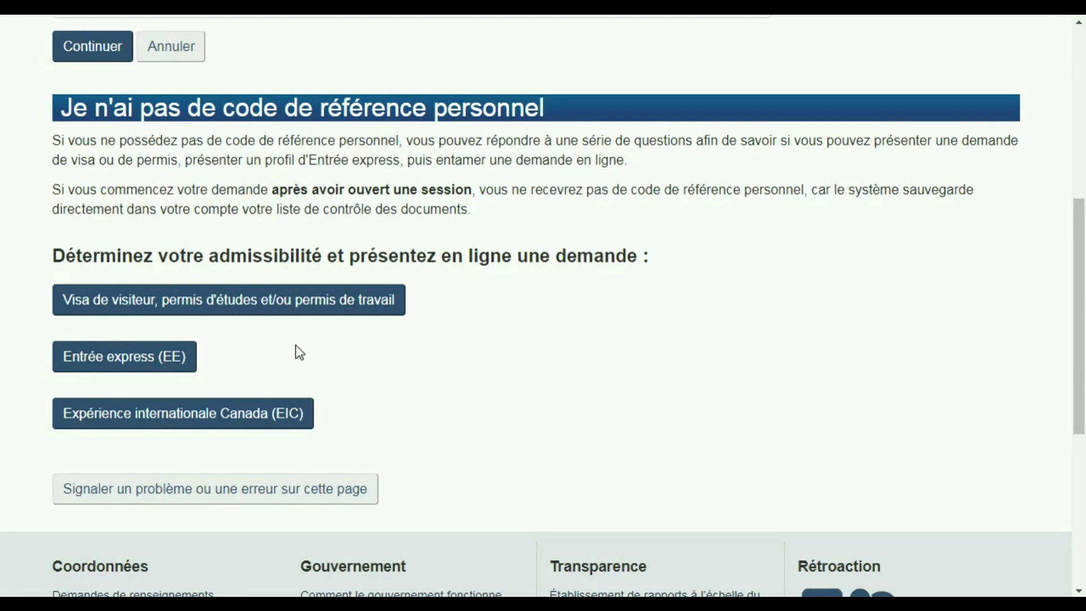
- Open the visitor visa questionnaire and answer Visiter and Temporairement - moins de six mois
{"action": "left_click", "coordinate": [216, 310]}
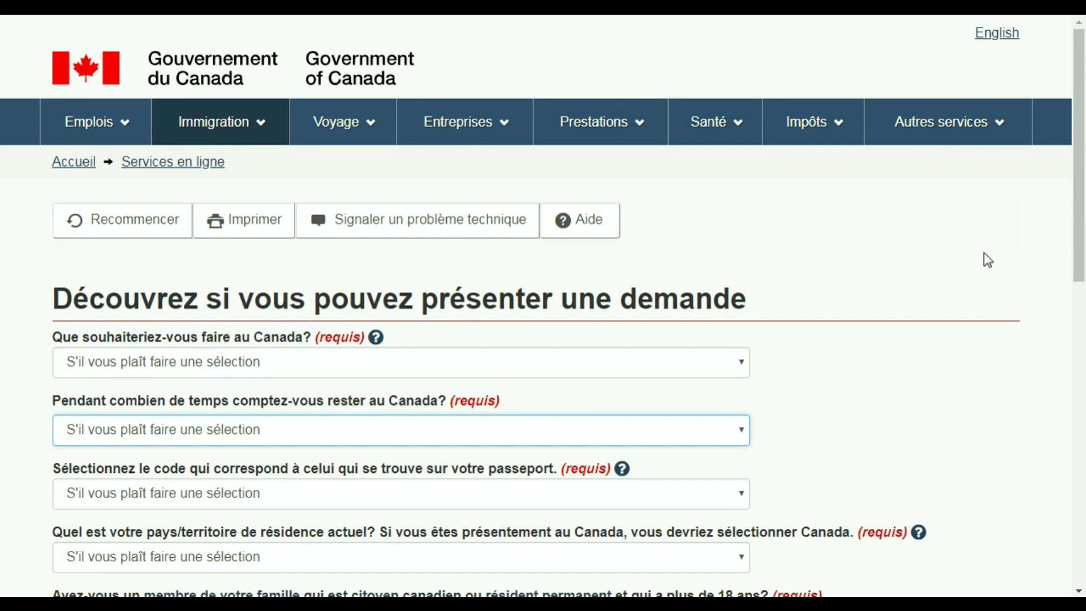
{"action": "left_click", "coordinate": [732, 361]}
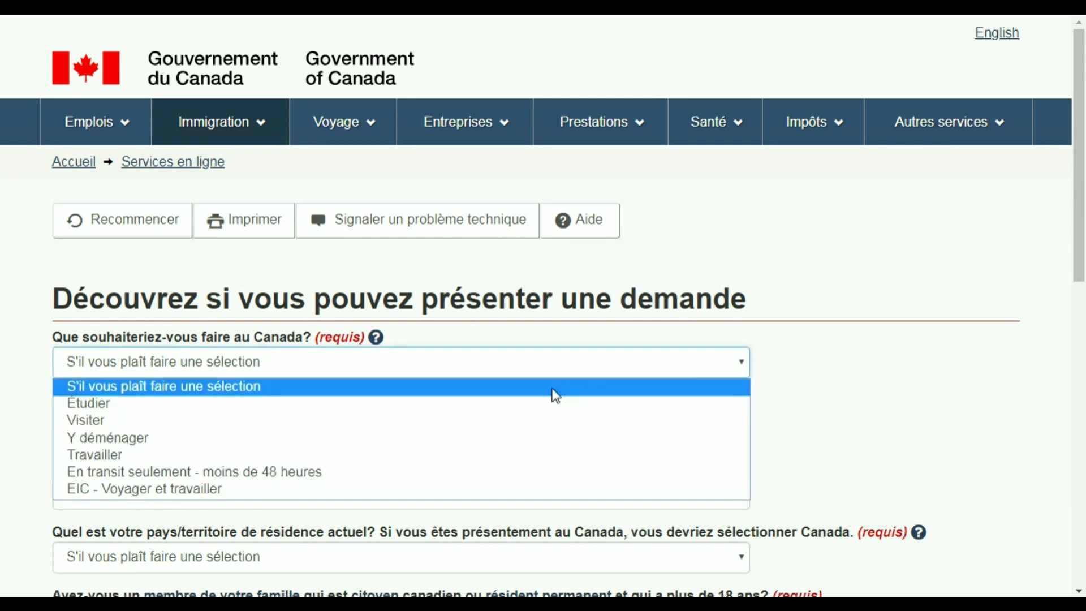
{"action": "left_click", "coordinate": [500, 422]}
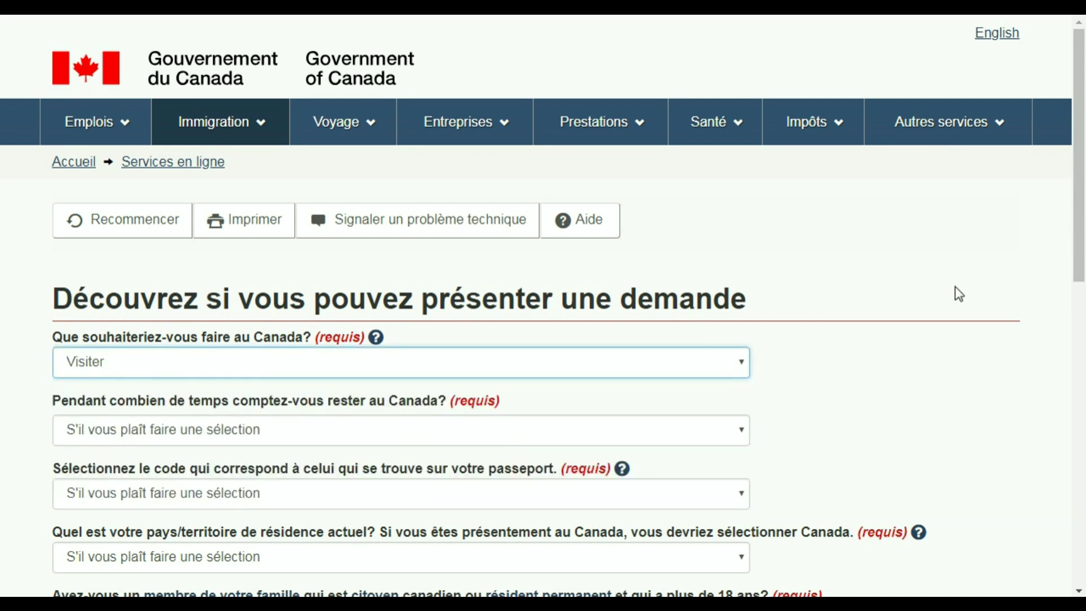
{"action": "left_click", "coordinate": [741, 438]}
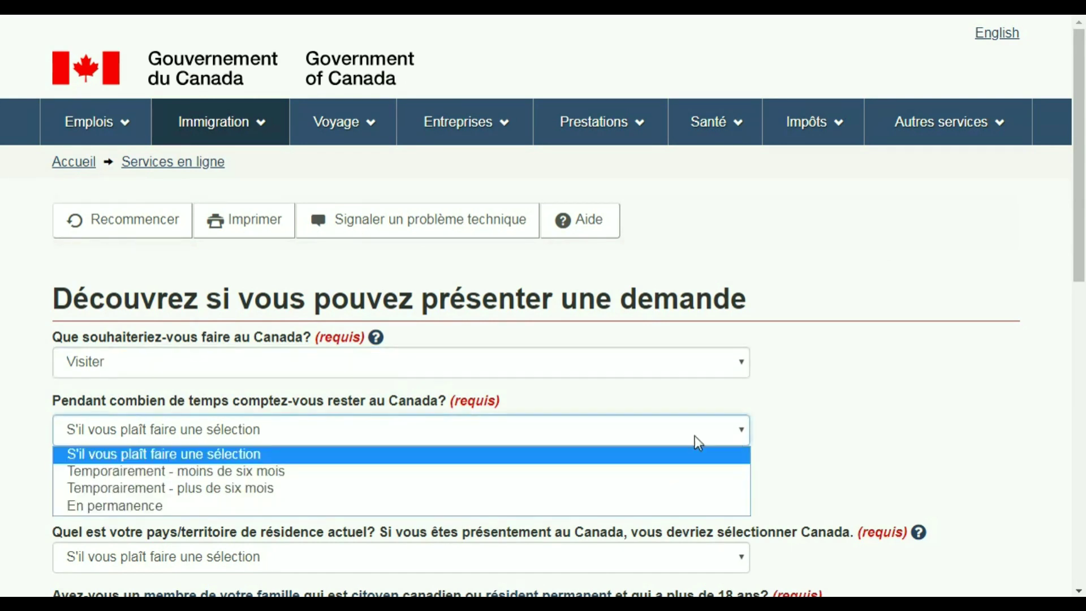
{"action": "left_click", "coordinate": [267, 473]}
- Select DZA (Algérie) as the passport country code
{"action": "left_click_drag", "start_coordinate": [1078, 249], "coordinate": [1080, 300]}
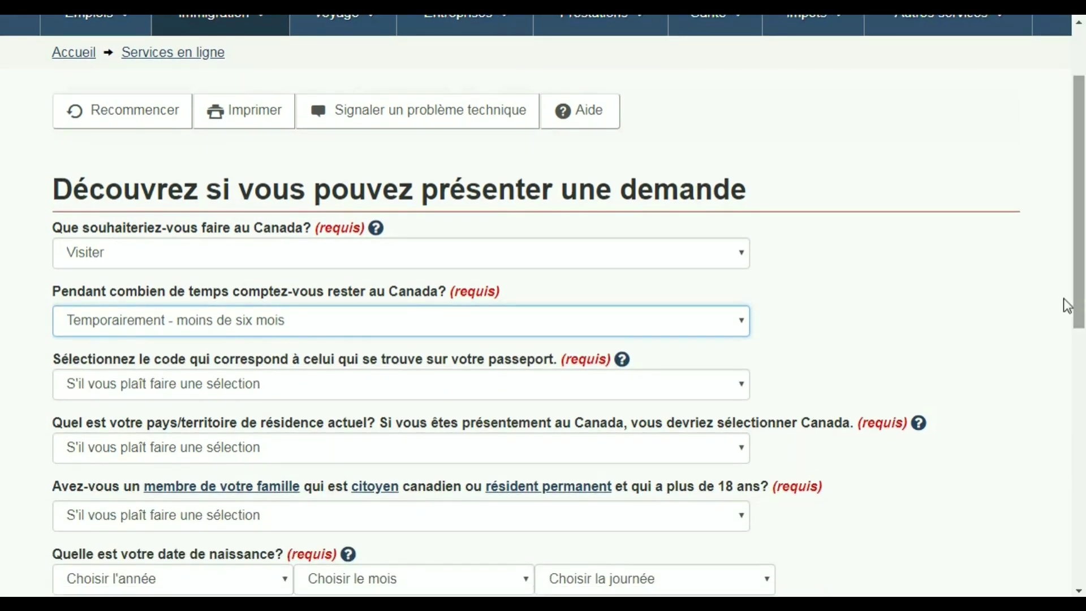
{"action": "left_click", "coordinate": [742, 388]}
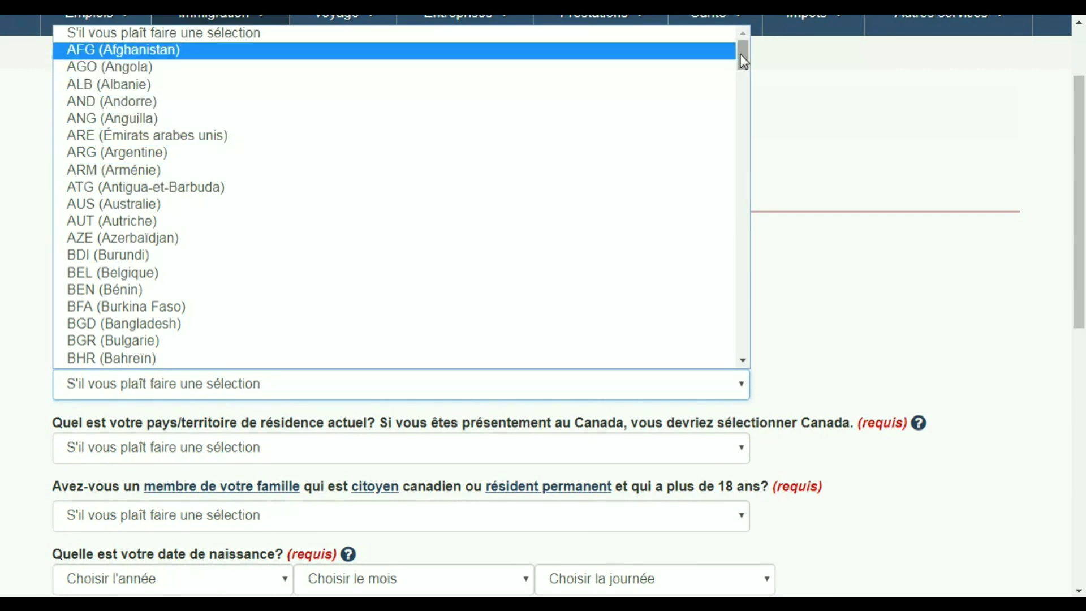
{"action": "left_click_drag", "start_coordinate": [742, 55], "coordinate": [742, 125]}
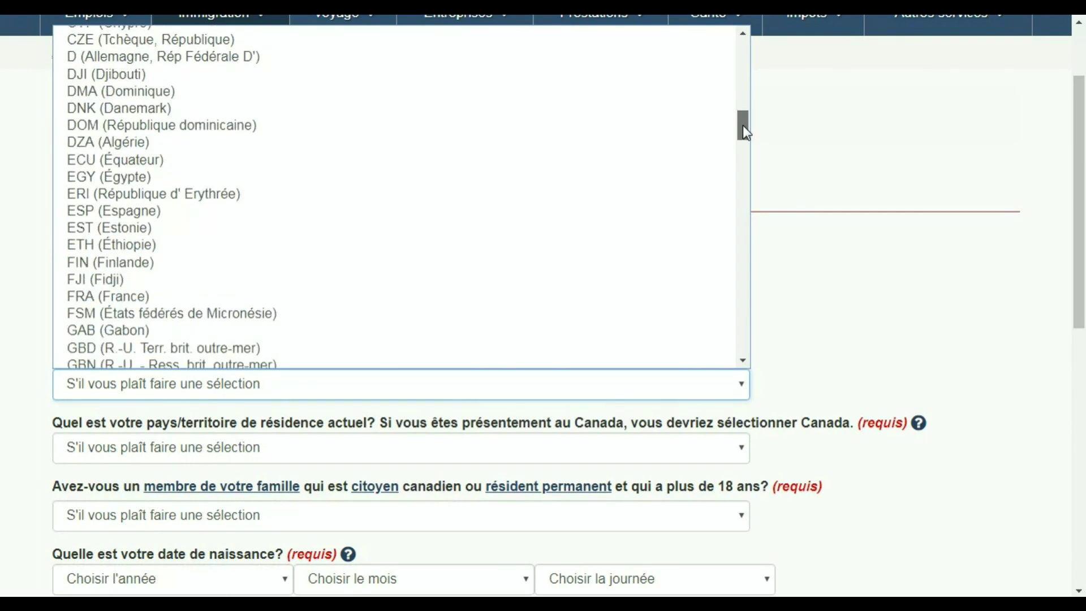
{"action": "left_click", "coordinate": [388, 144]}
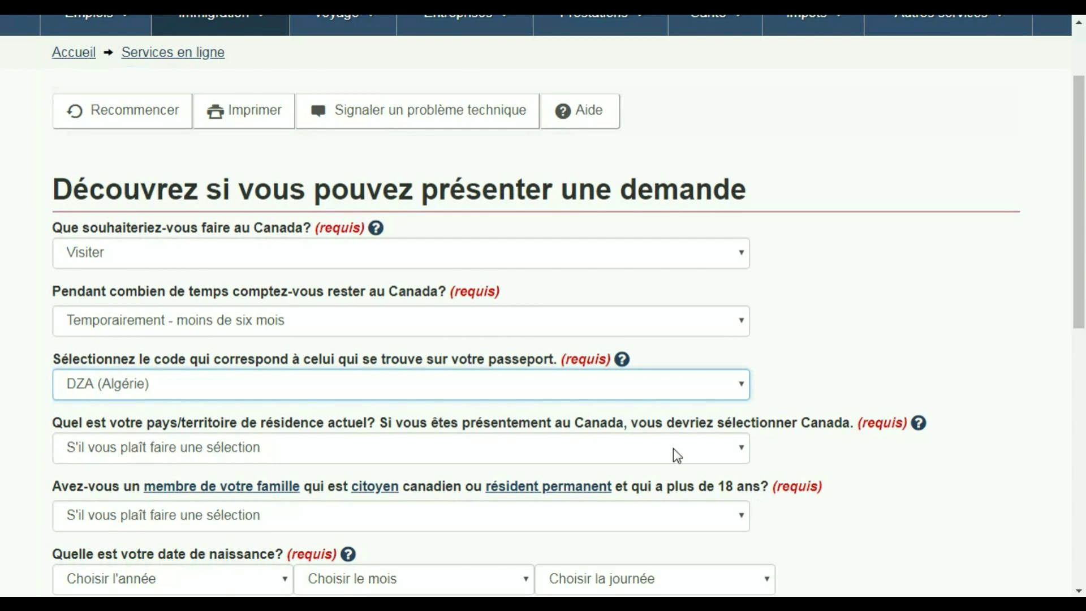
- Select Algérie as country of residence and answer Non to the adult Canadian family member question
{"action": "left_click", "coordinate": [742, 450]}
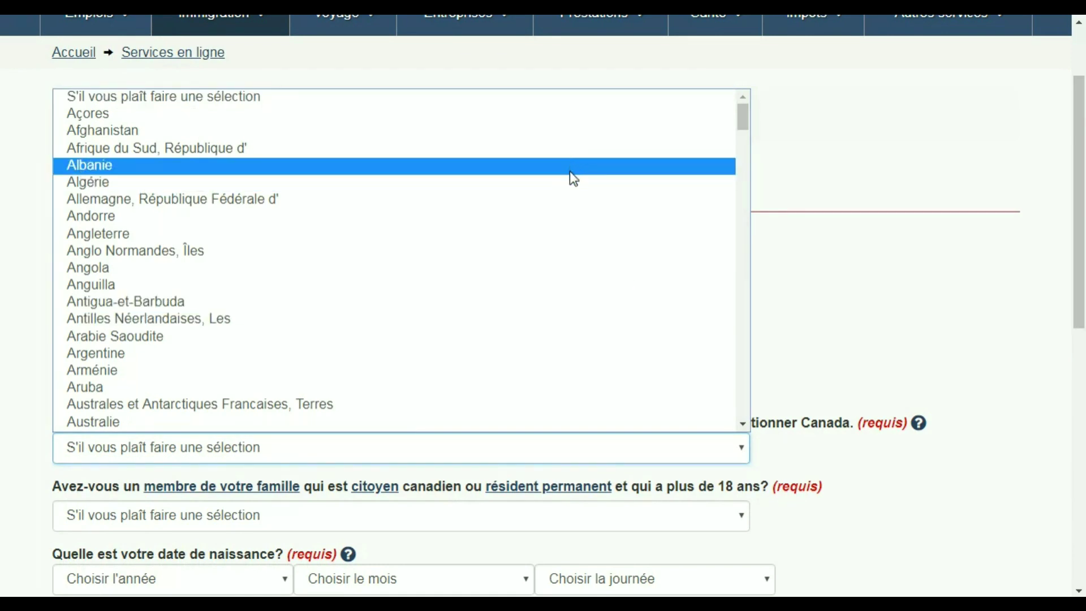
{"action": "left_click", "coordinate": [569, 182]}
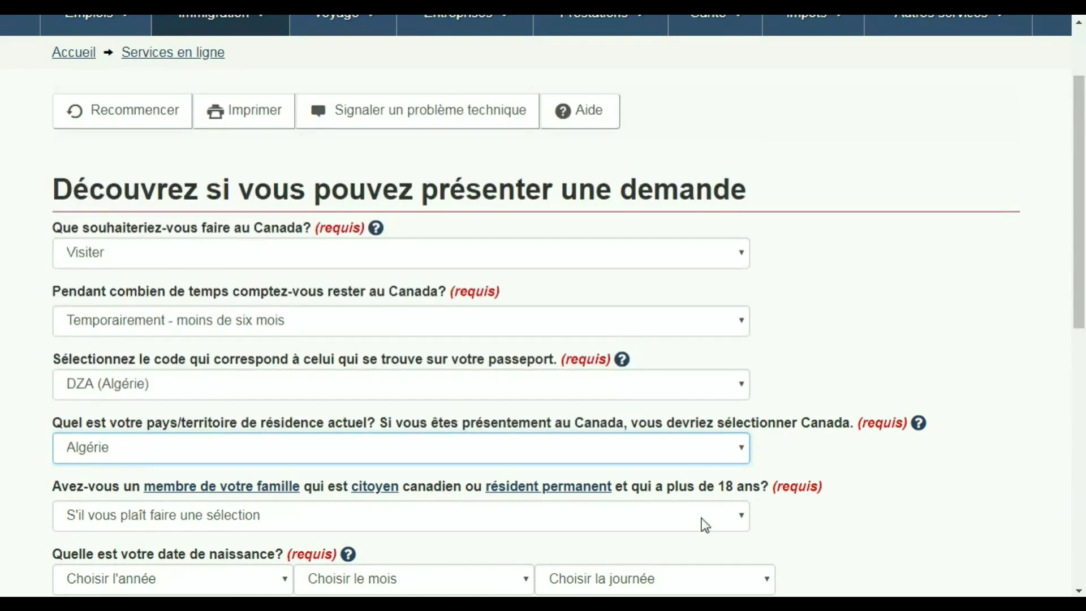
{"action": "left_click", "coordinate": [733, 521]}
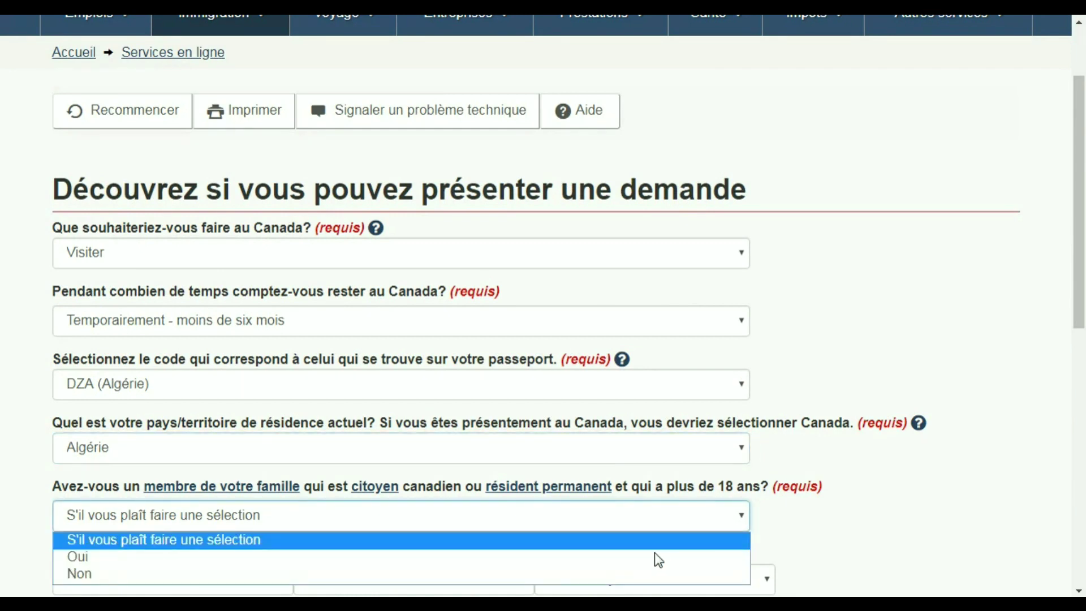
{"action": "left_click", "coordinate": [650, 573]}
{"action": "left_click_drag", "start_coordinate": [1079, 303], "coordinate": [1079, 347]}
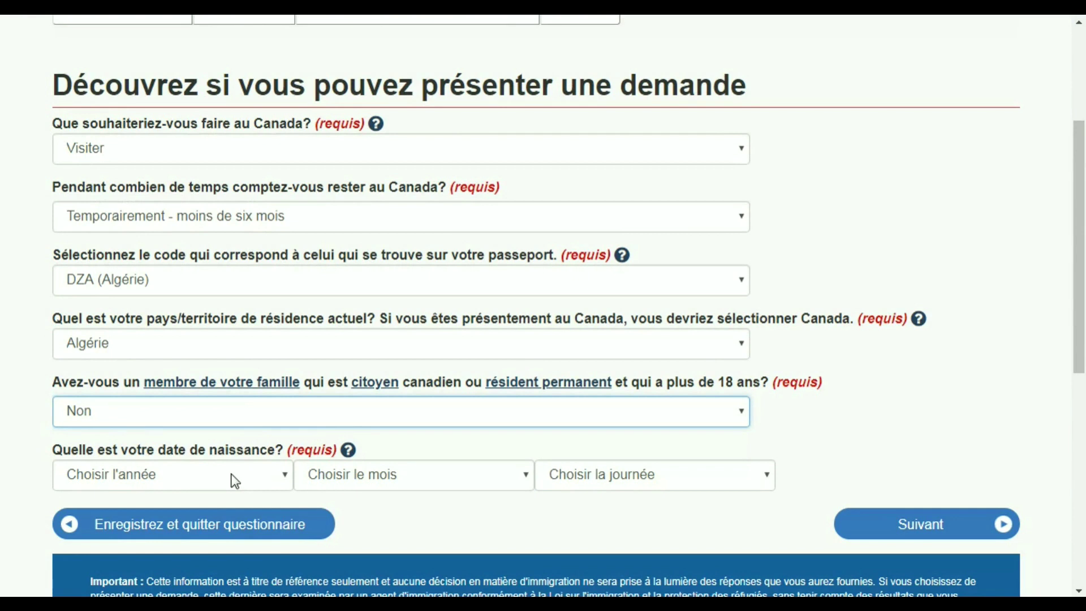
{"action": "left_click", "coordinate": [279, 481]}
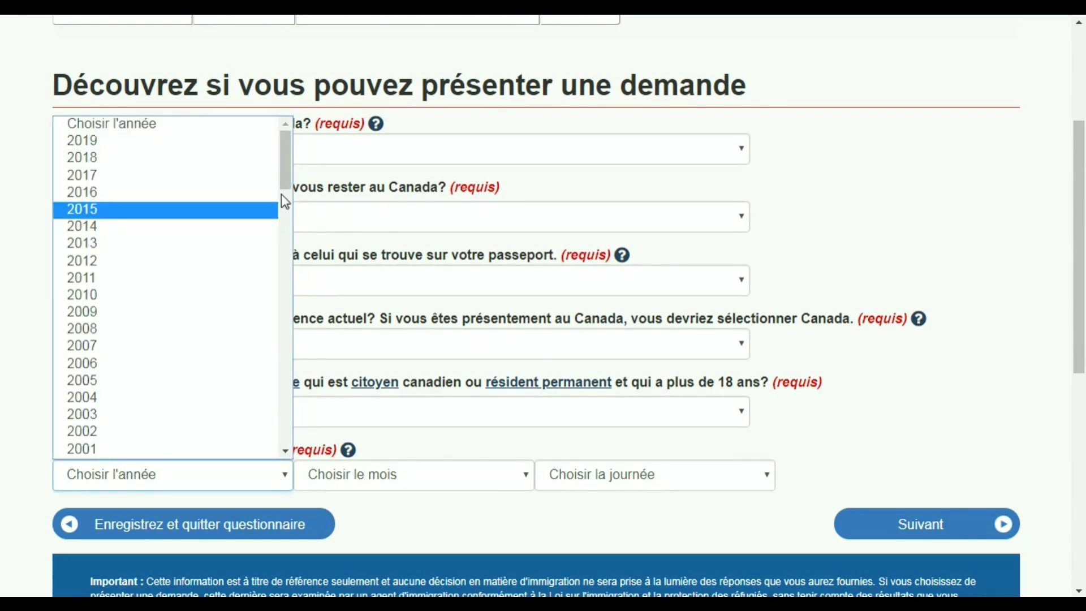
{"action": "left_click_drag", "start_coordinate": [287, 176], "coordinate": [284, 222]}
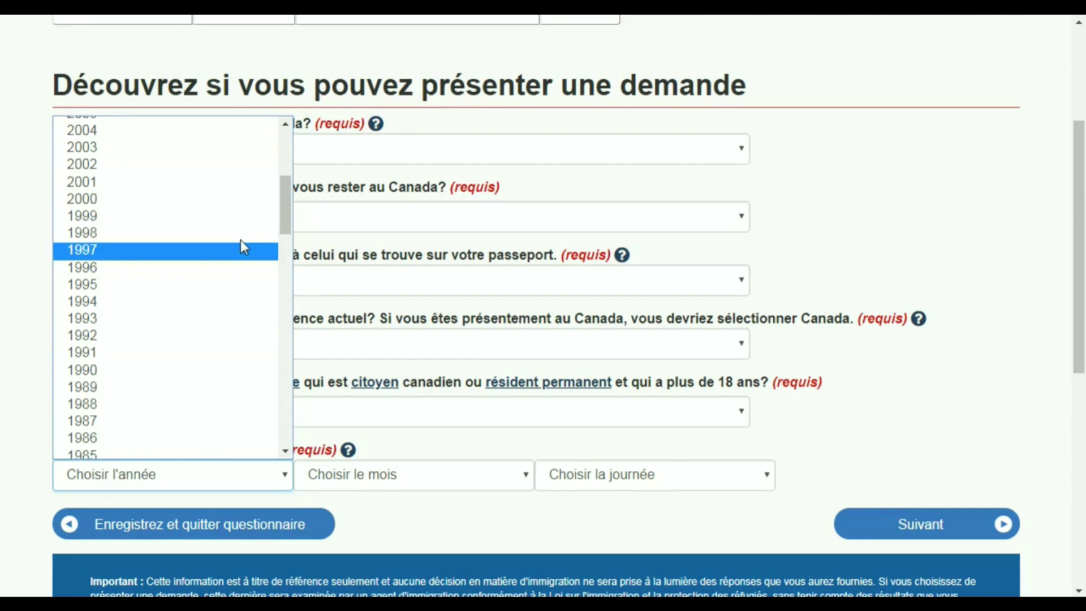
{"action": "left_click_drag", "start_coordinate": [288, 204], "coordinate": [286, 219]}
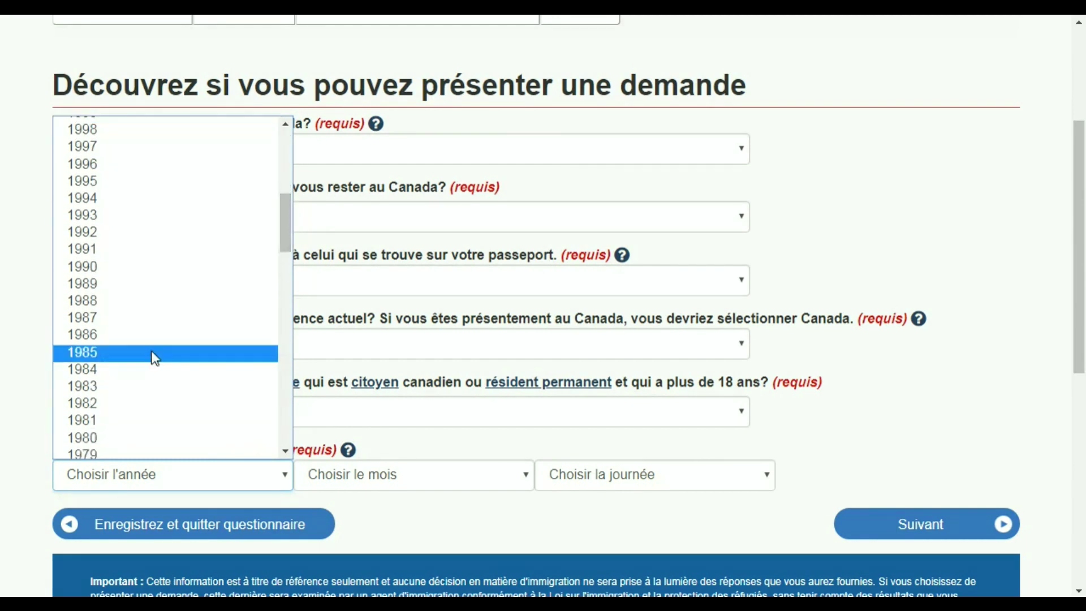
{"action": "left_click", "coordinate": [118, 401]}
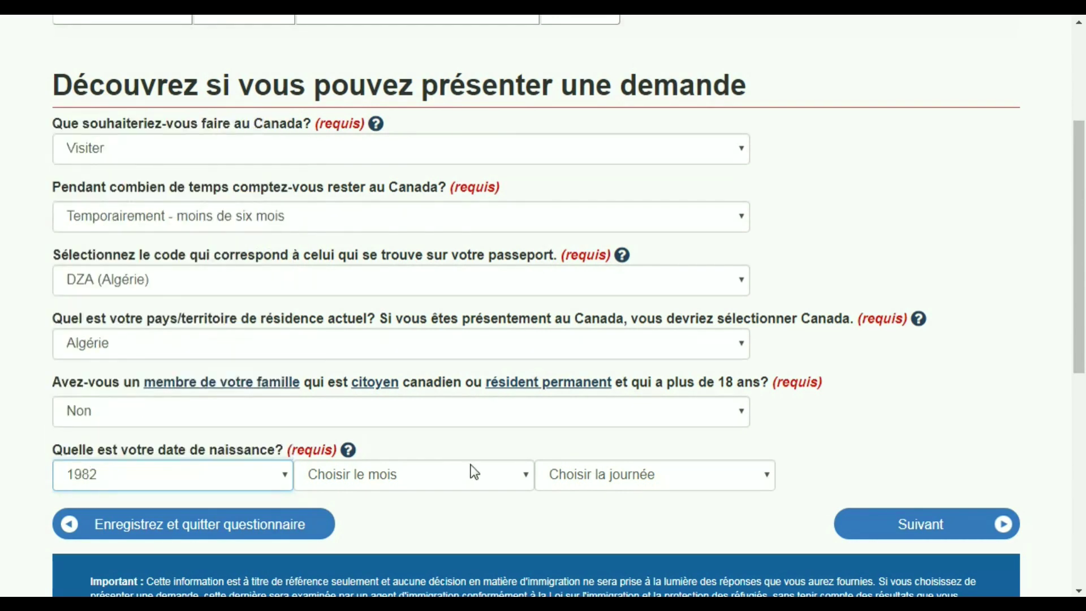
{"action": "left_click", "coordinate": [481, 479]}
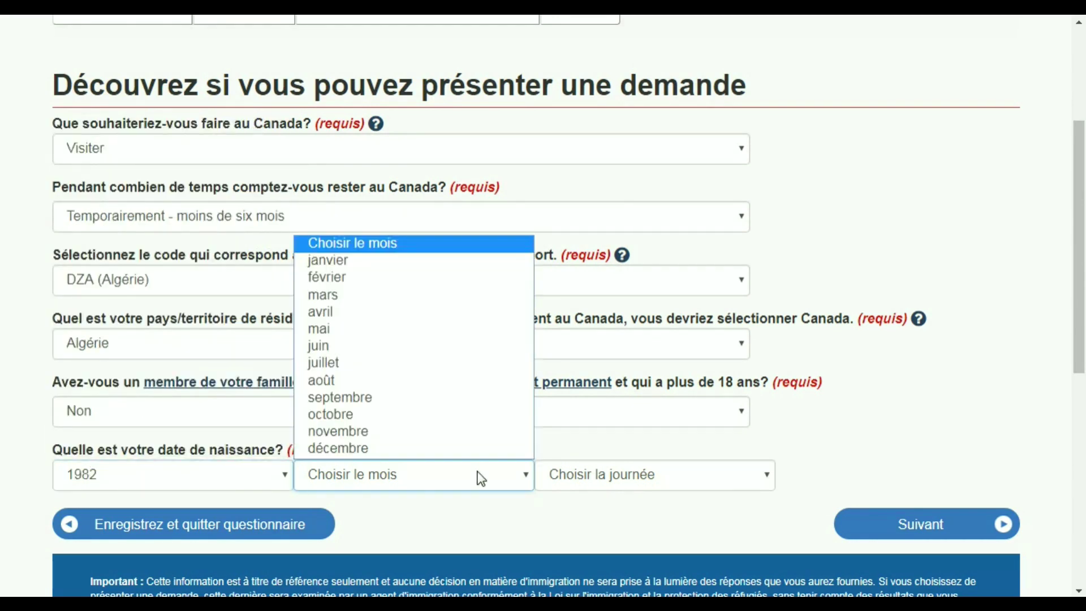
{"action": "left_click", "coordinate": [414, 264]}
{"action": "left_click", "coordinate": [671, 474]}
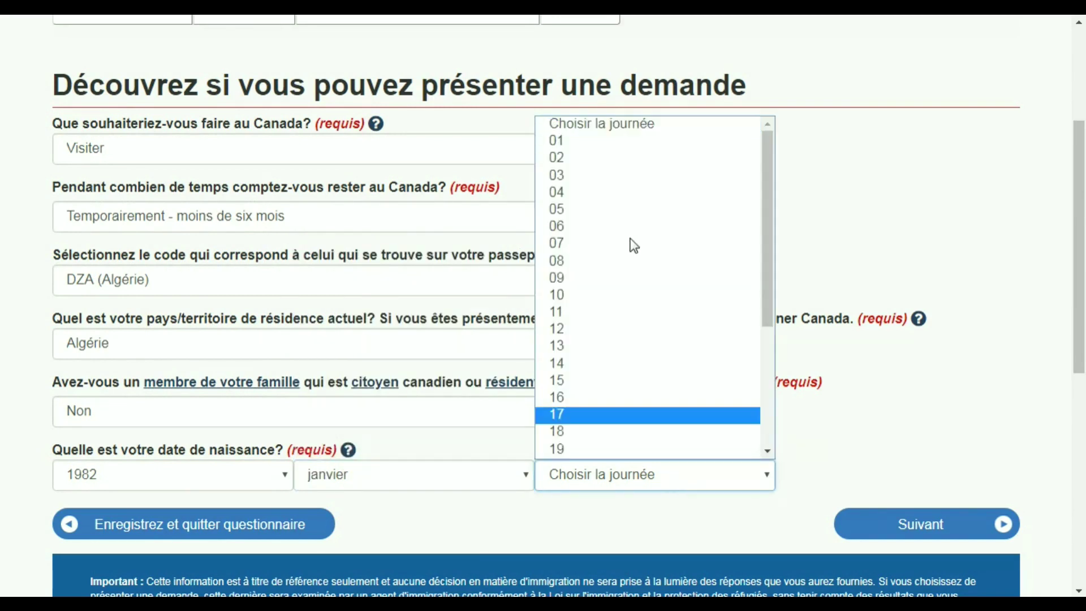
{"action": "left_click", "coordinate": [617, 153]}
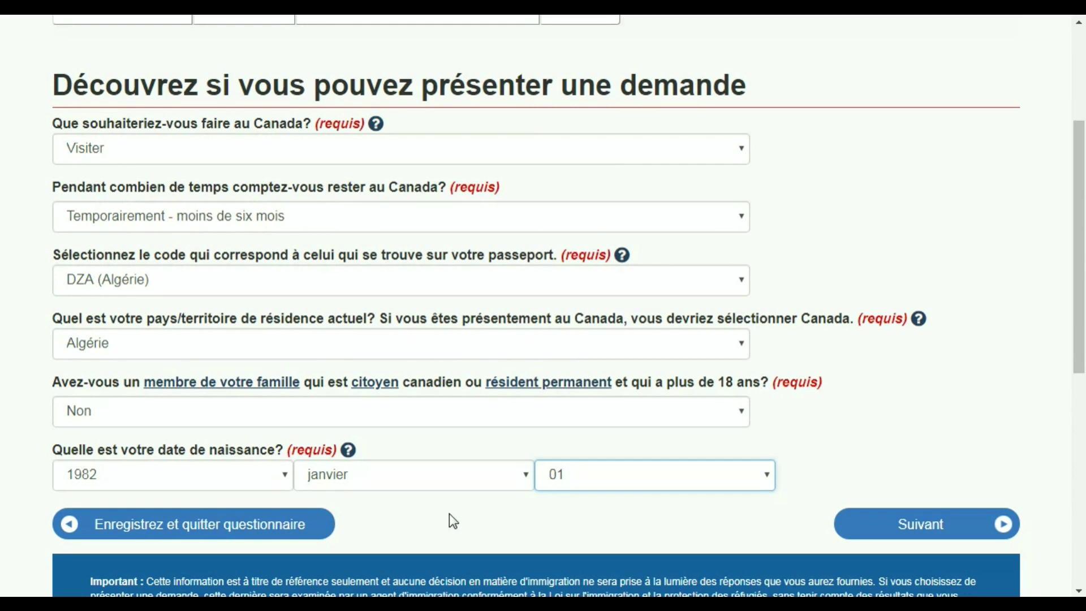
{"action": "left_click", "coordinate": [975, 534]}
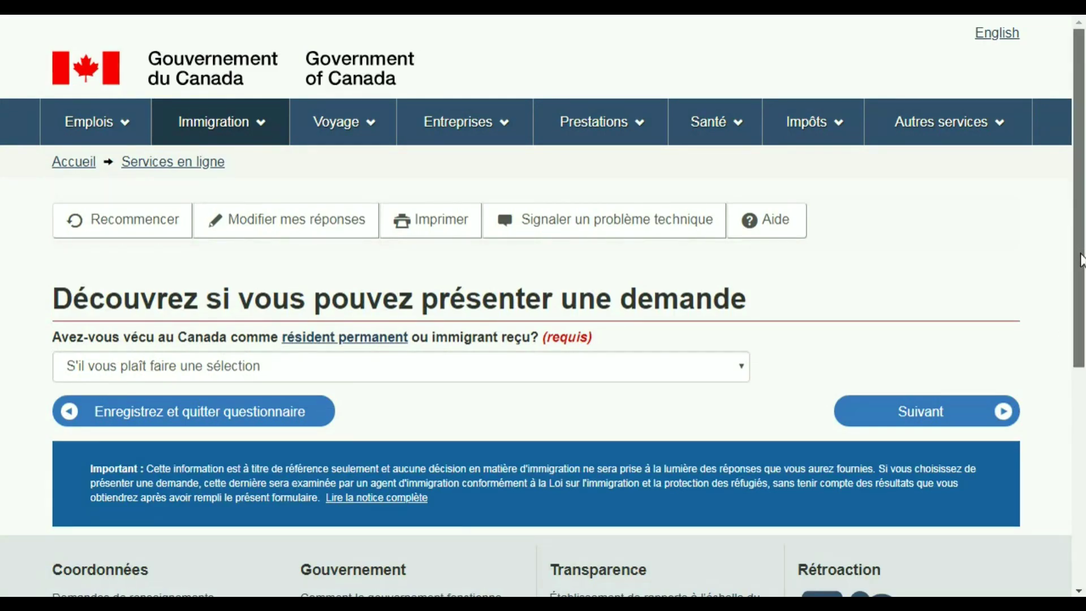
- Answer Non to past Canadian permanent residence and to US permanent resident status
{"action": "scroll", "coordinate": [1081, 253], "scroll_direction": "down", "scroll_amount": 1}
{"action": "scroll", "coordinate": [1081, 253], "scroll_direction": "up", "scroll_amount": 1}
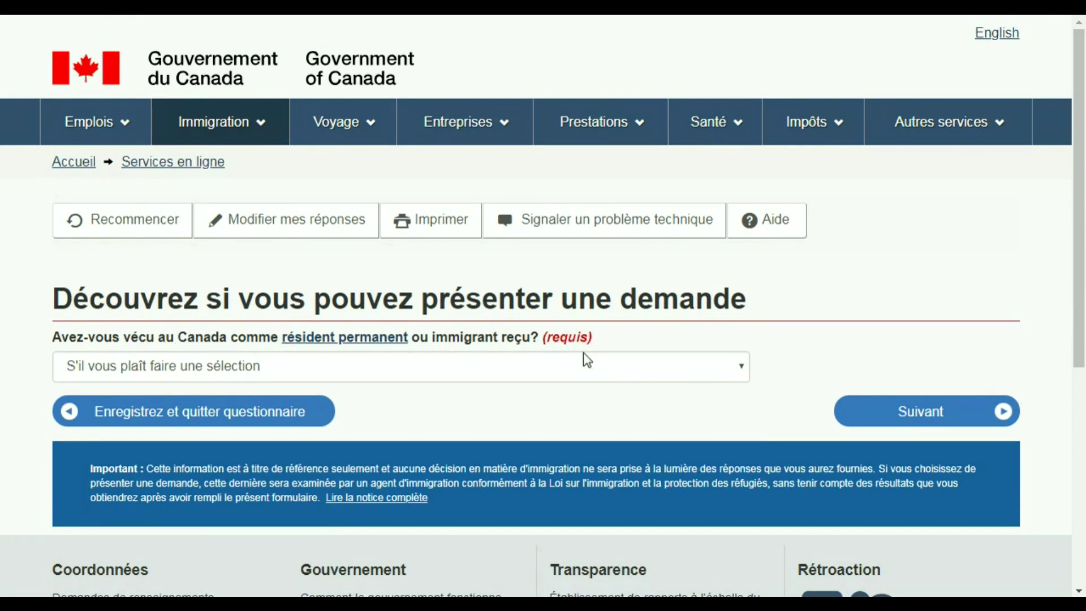
{"action": "left_click", "coordinate": [680, 367]}
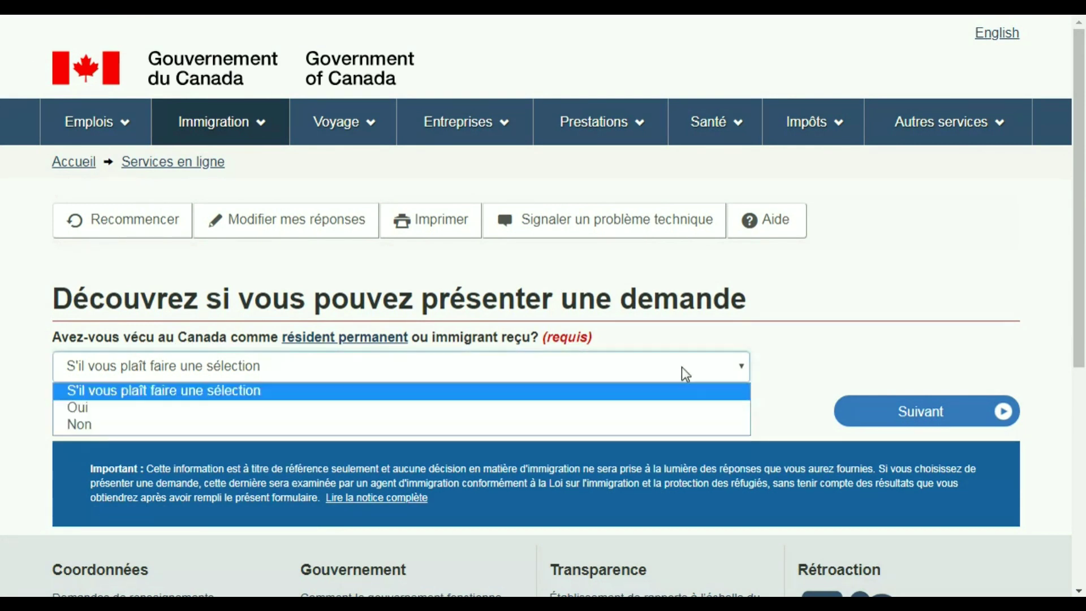
{"action": "left_click", "coordinate": [593, 426]}
{"action": "left_click", "coordinate": [926, 415]}
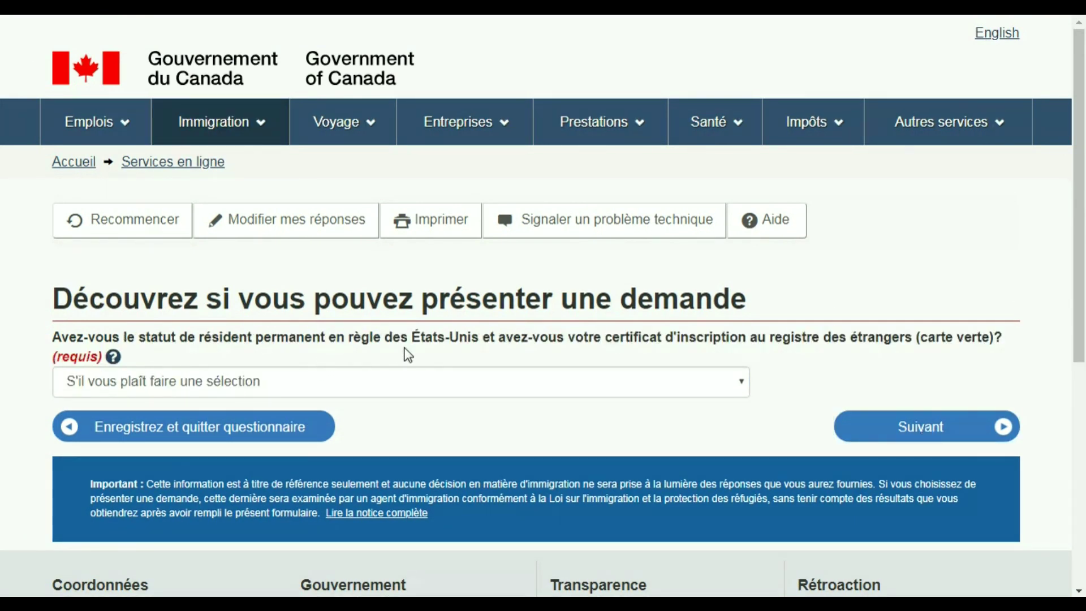
{"action": "left_click", "coordinate": [735, 386]}
{"action": "left_click", "coordinate": [652, 447]}
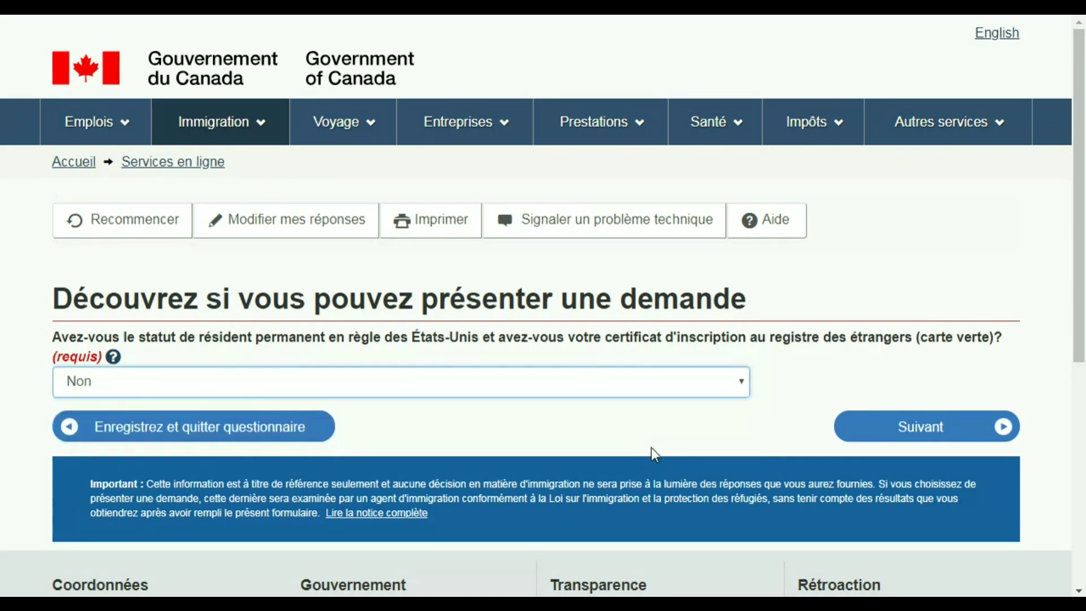
{"action": "left_click", "coordinate": [913, 429]}
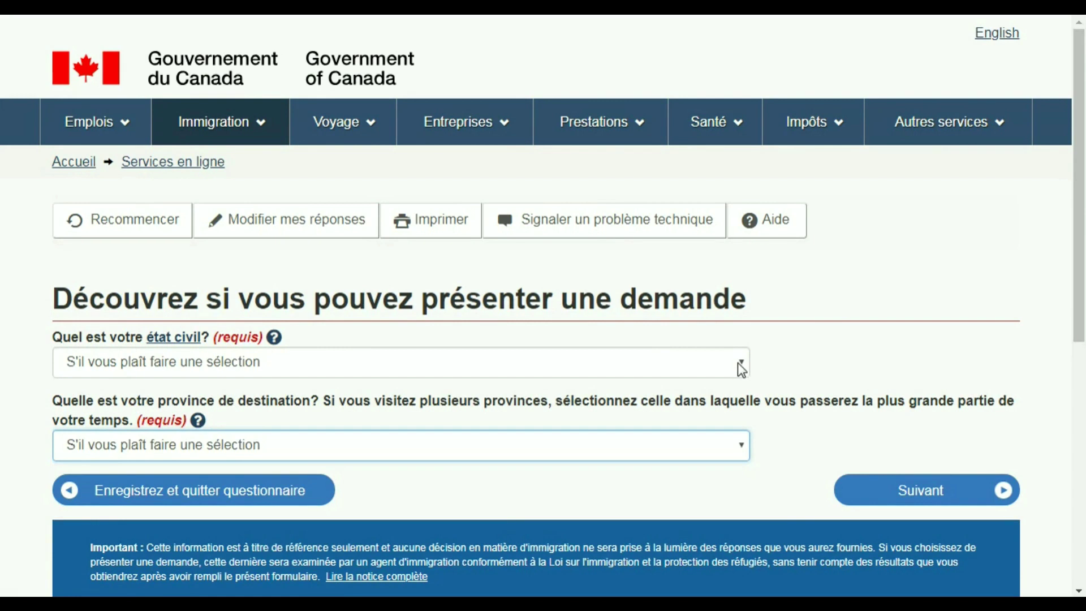
- Set marital status to Marié and destination province to Québec, then submit
{"action": "left_click", "coordinate": [739, 363]}
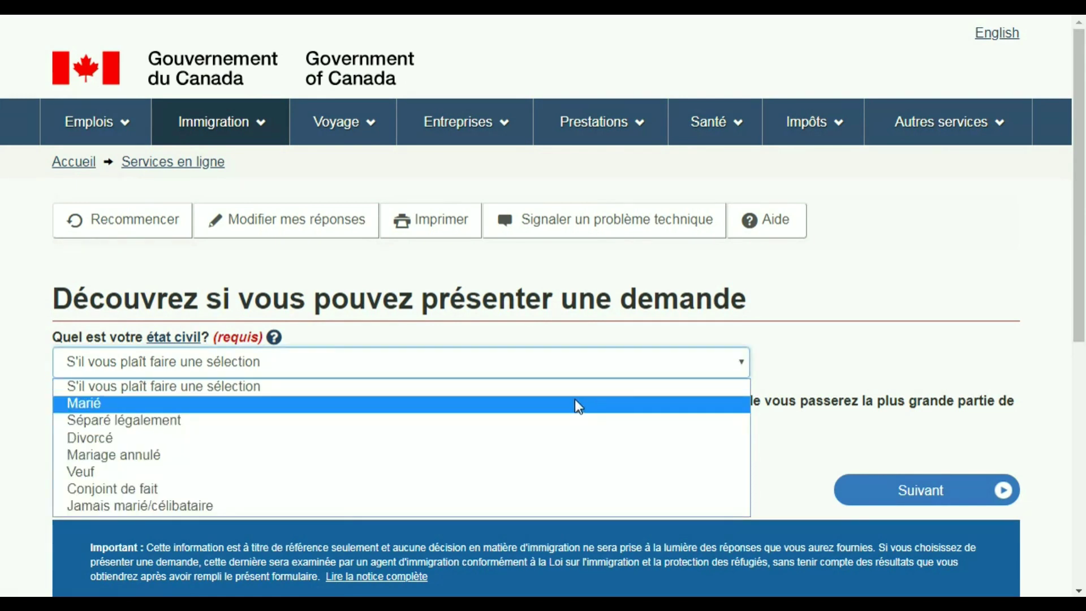
{"action": "left_click", "coordinate": [577, 406]}
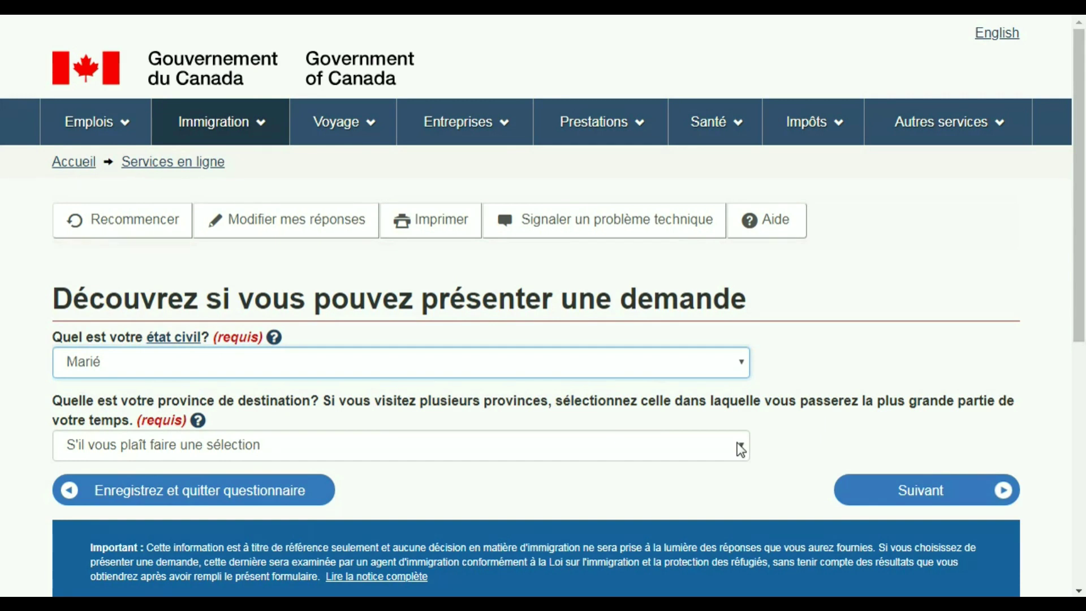
{"action": "left_click", "coordinate": [741, 450]}
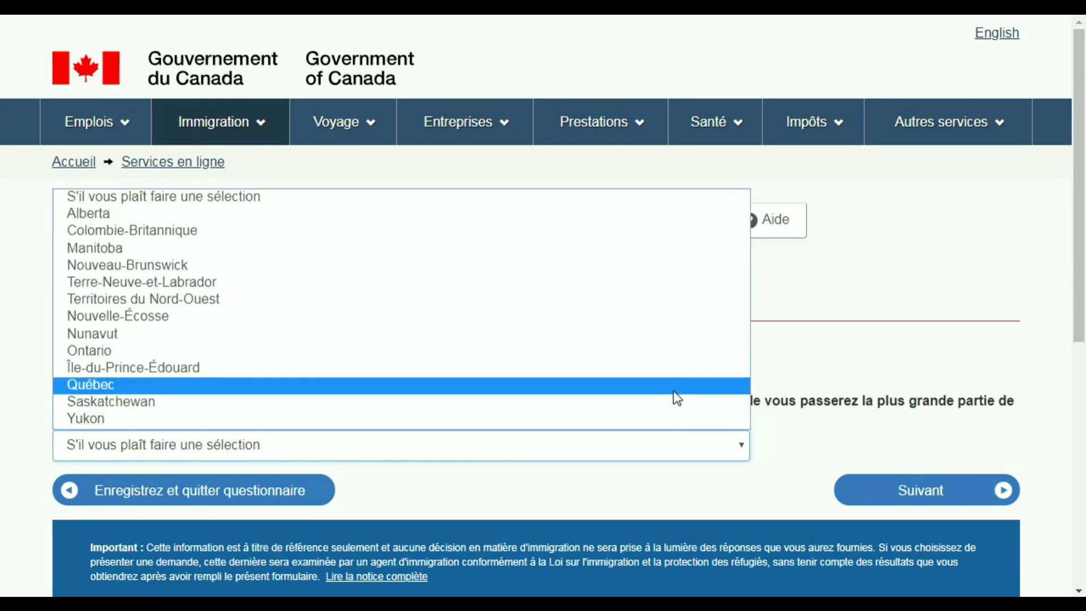
{"action": "left_click", "coordinate": [674, 390]}
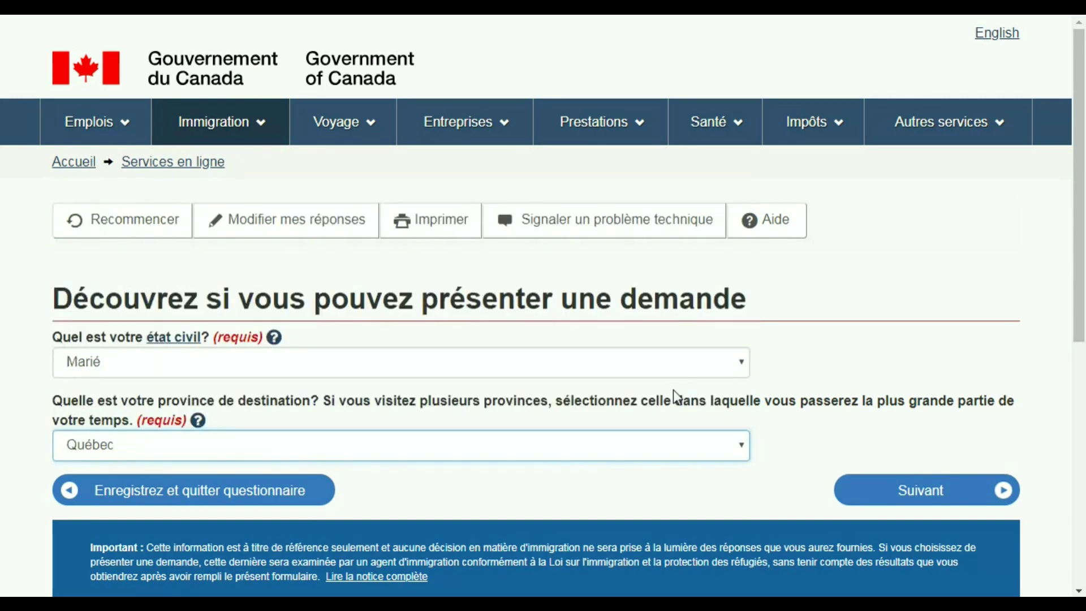
{"action": "left_click", "coordinate": [937, 502]}
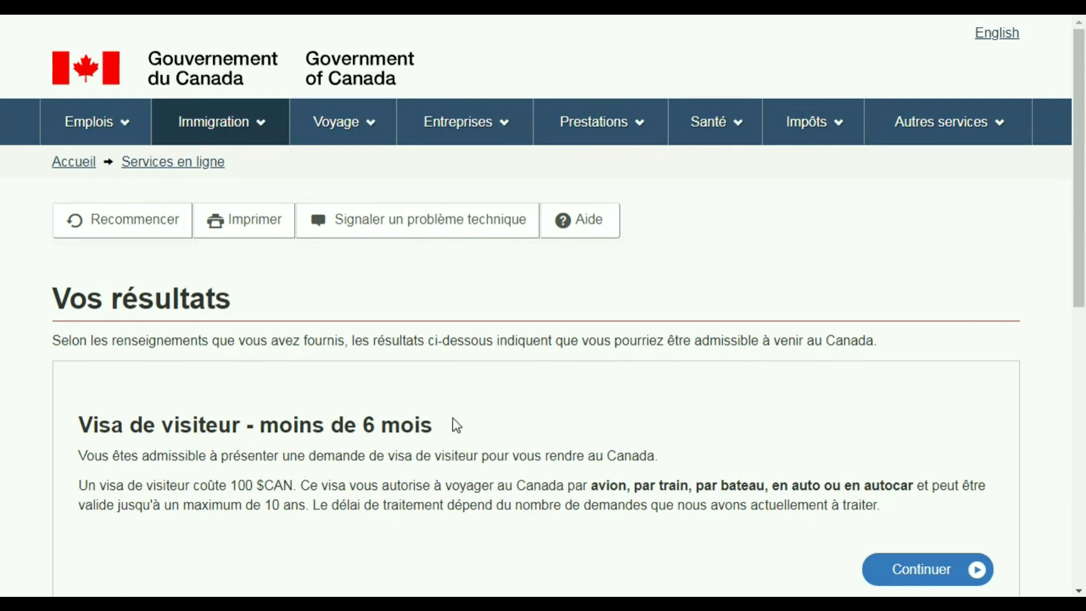
- Proceed with the visitor visa result and submit Tourisme as the visit's main reason
{"action": "left_click", "coordinate": [923, 569]}
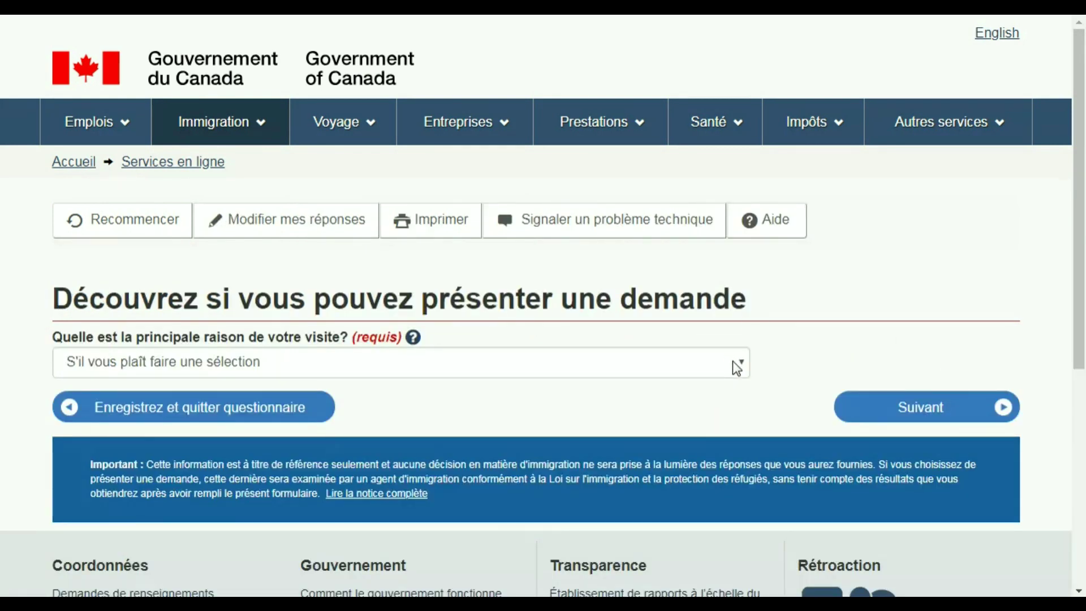
{"action": "left_click", "coordinate": [736, 368]}
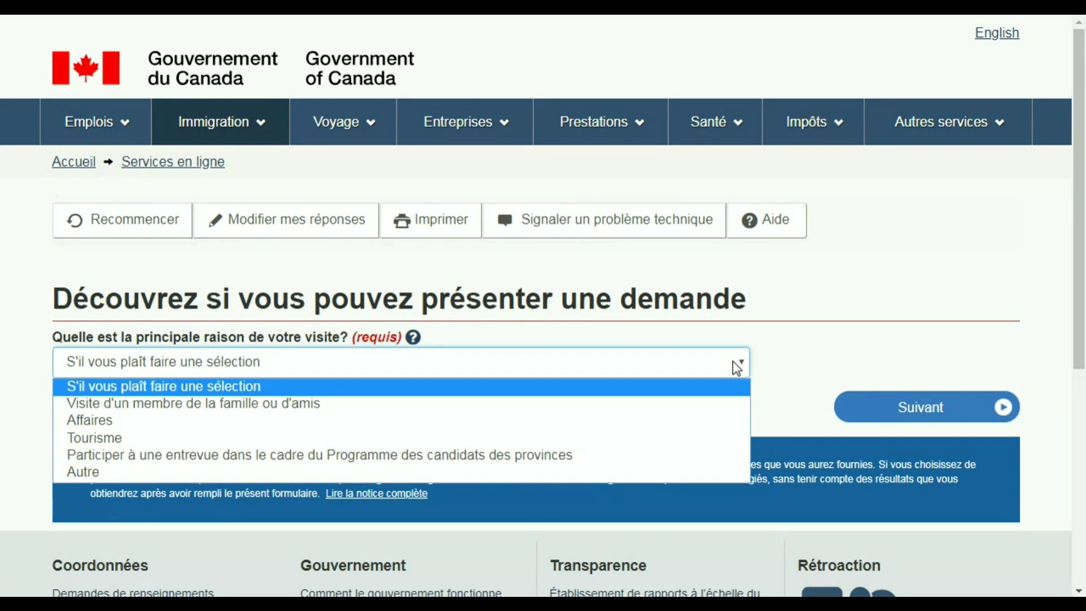
{"action": "left_click", "coordinate": [535, 439]}
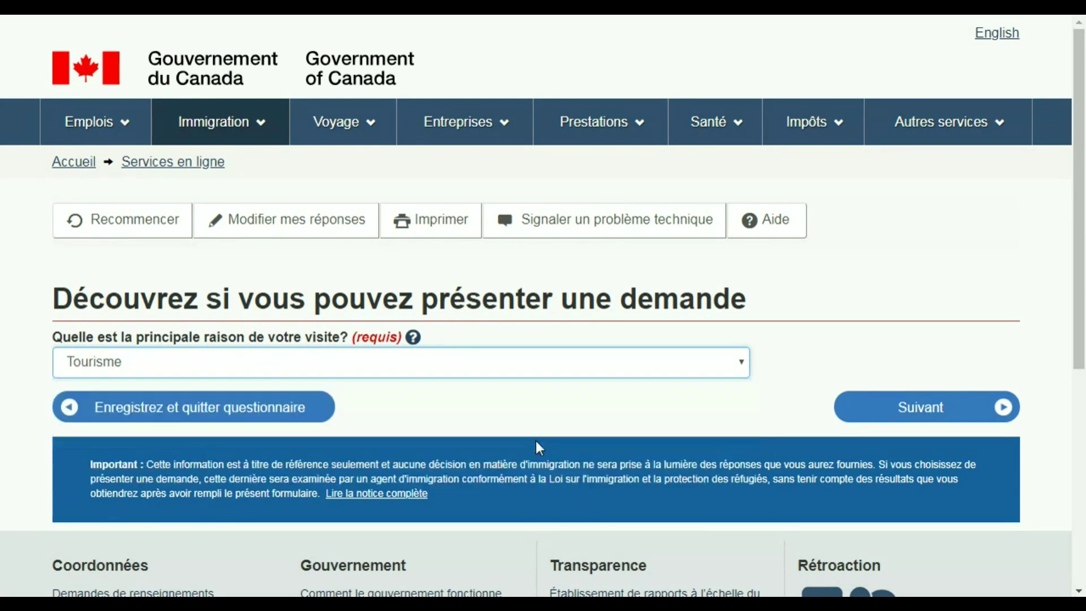
{"action": "left_click", "coordinate": [922, 415]}
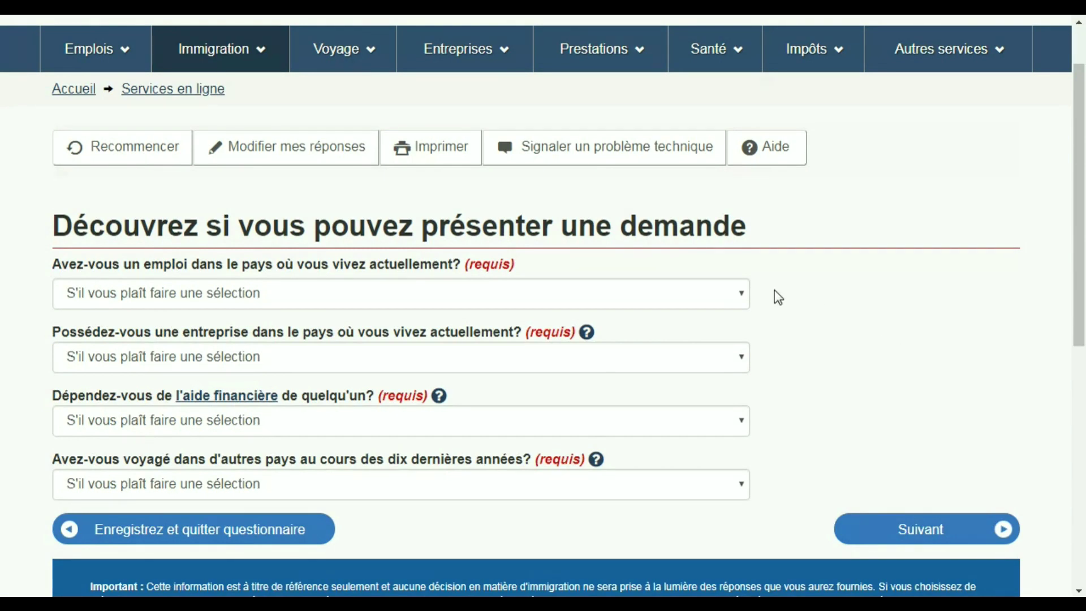
- Submit employment as Oui, and business ownership, financial help and recent travel as Non
{"action": "left_click", "coordinate": [734, 296]}
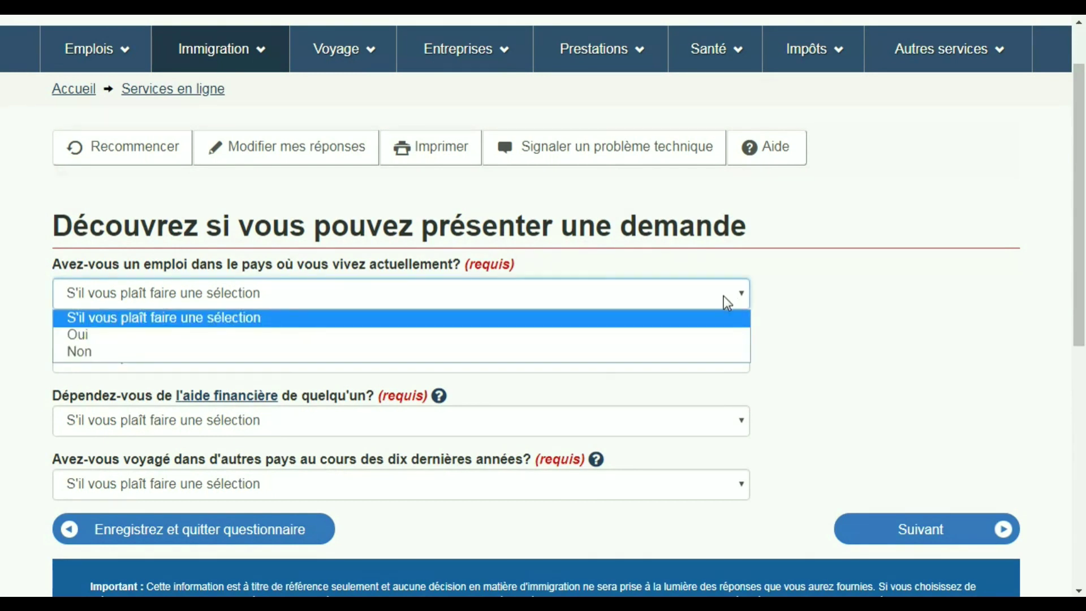
{"action": "left_click", "coordinate": [614, 340]}
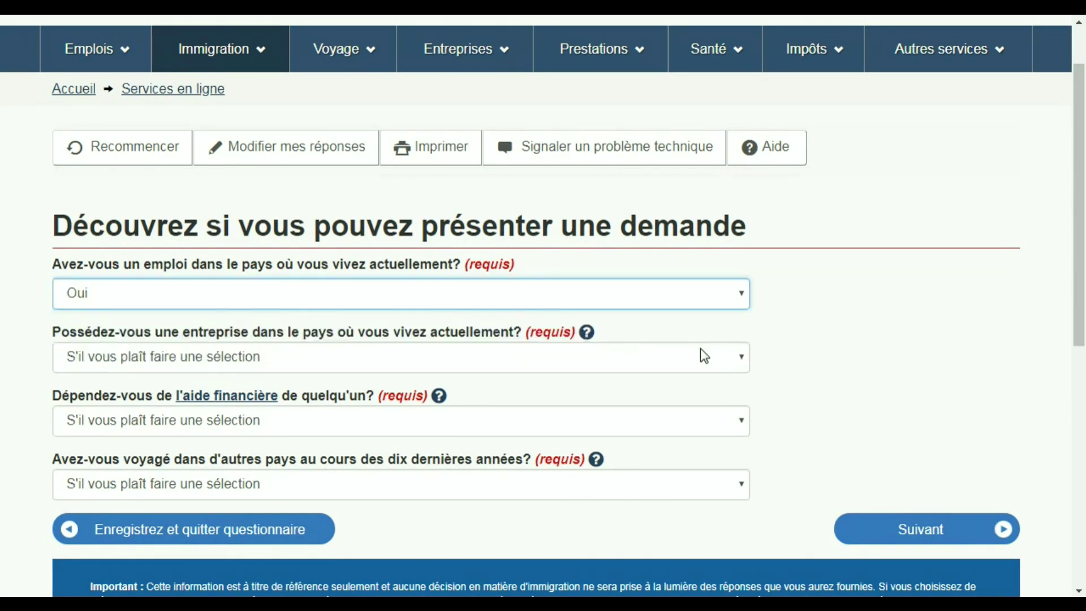
{"action": "left_click", "coordinate": [719, 359]}
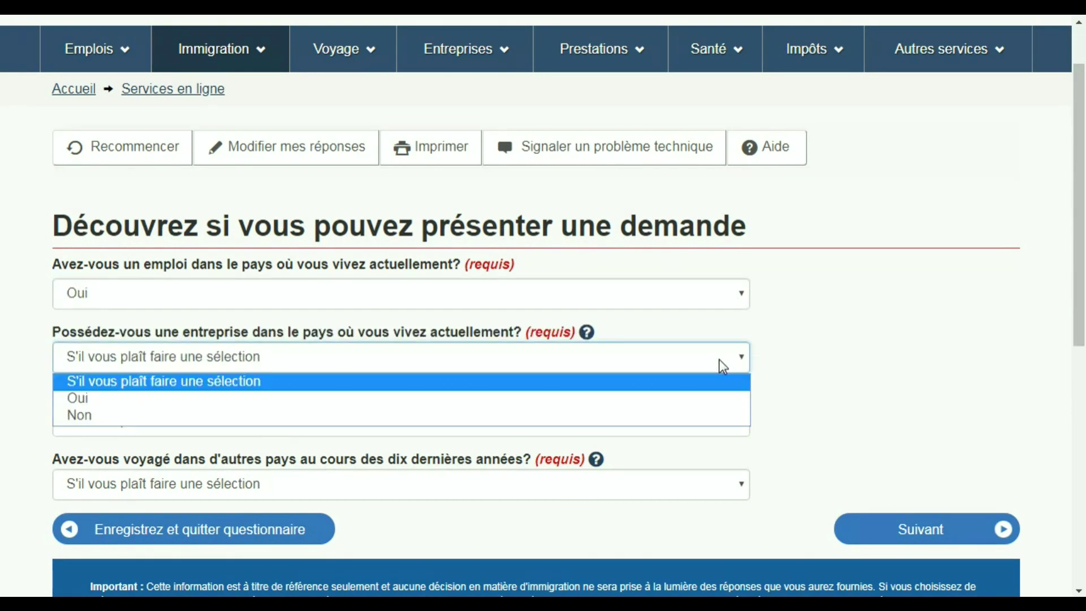
{"action": "left_click", "coordinate": [622, 417]}
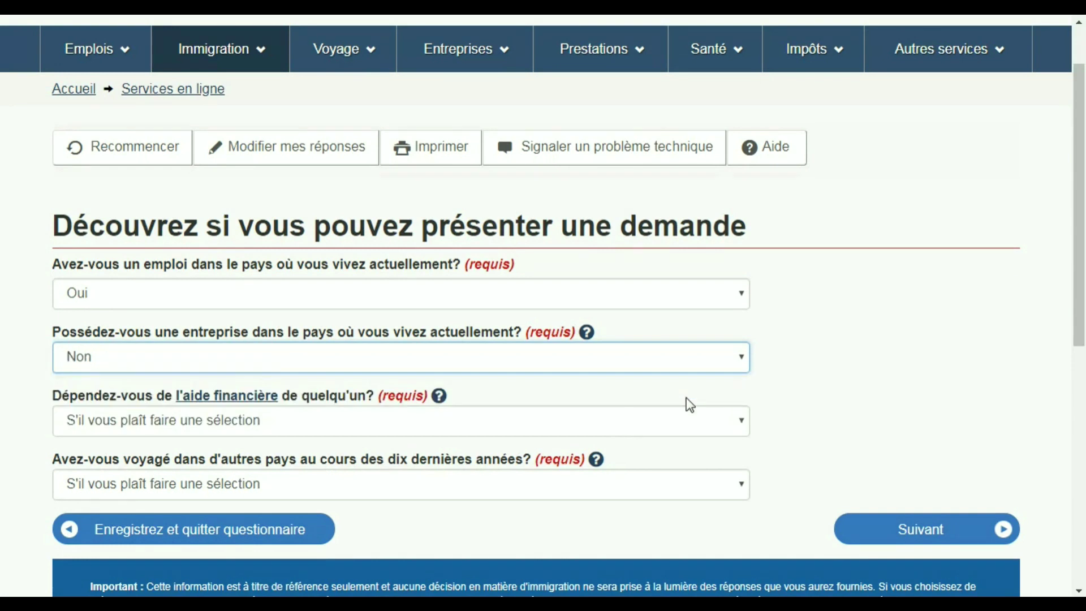
{"action": "left_click", "coordinate": [722, 419]}
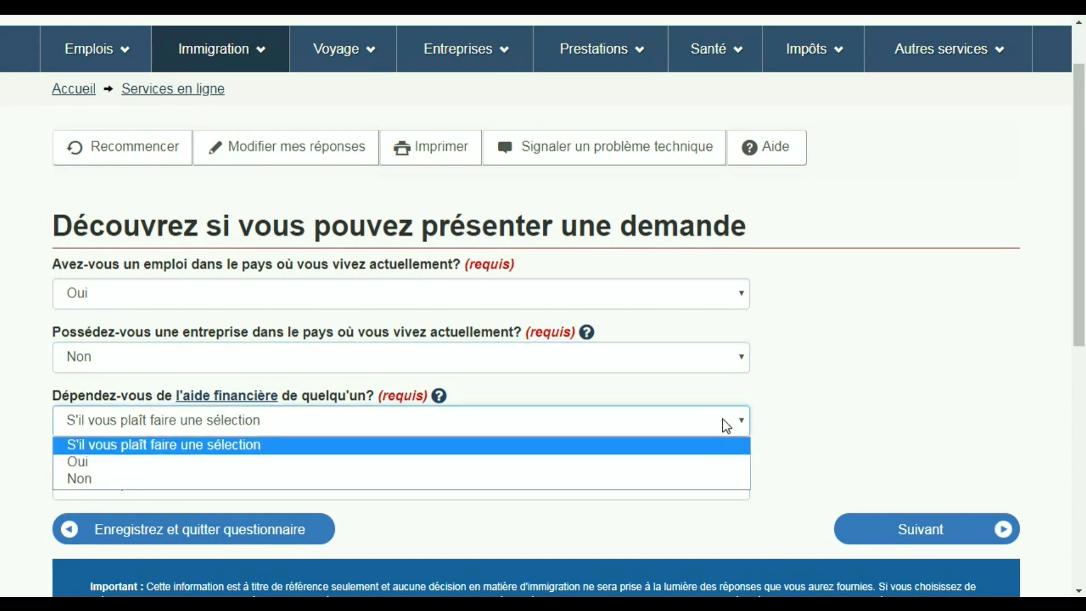
{"action": "left_click", "coordinate": [655, 477]}
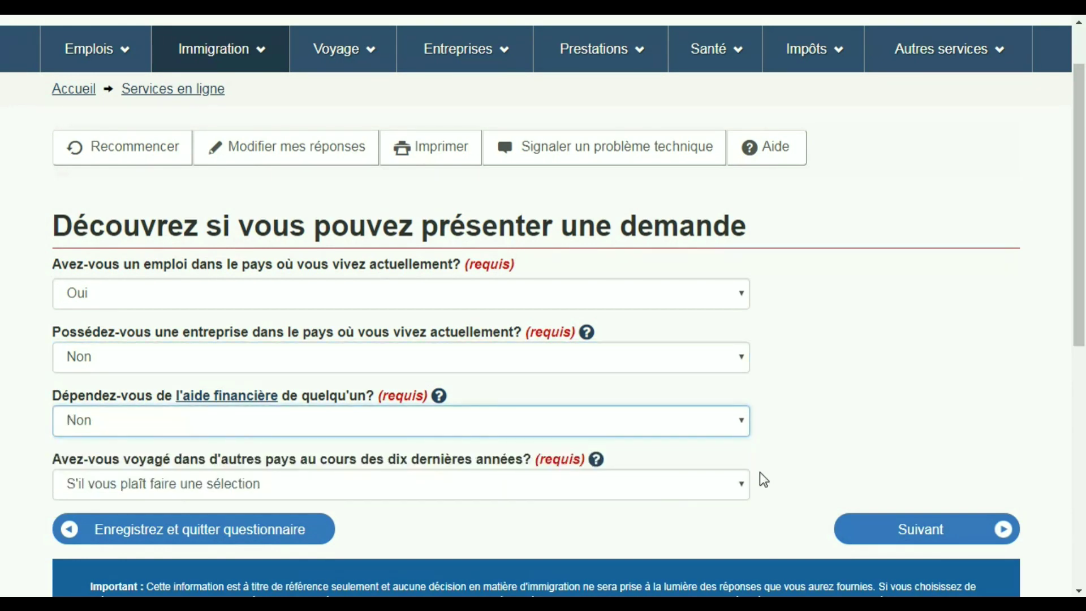
{"action": "left_click", "coordinate": [737, 490]}
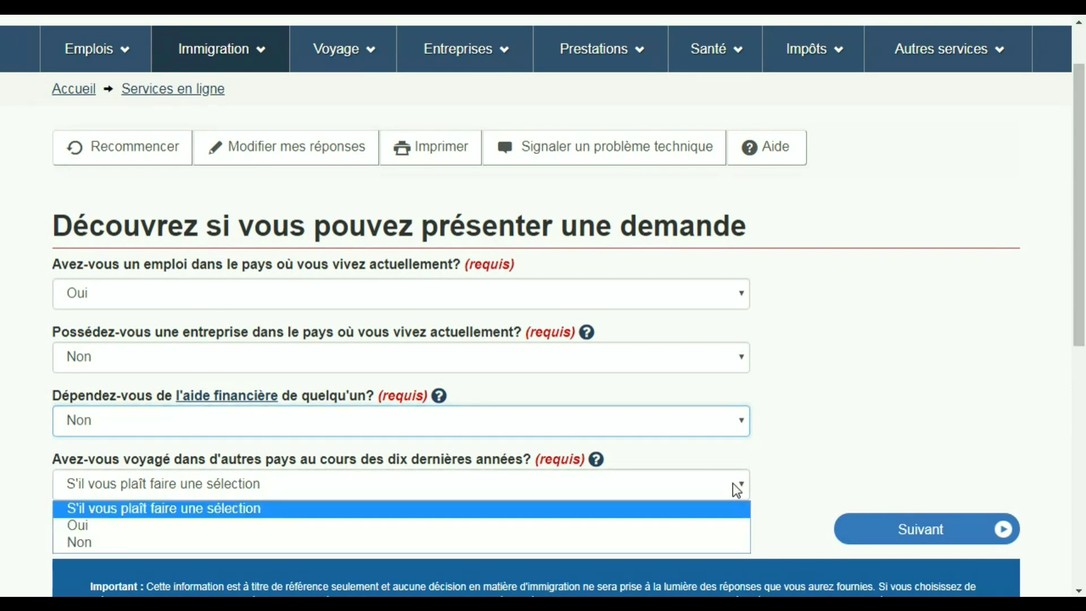
{"action": "left_click", "coordinate": [667, 541]}
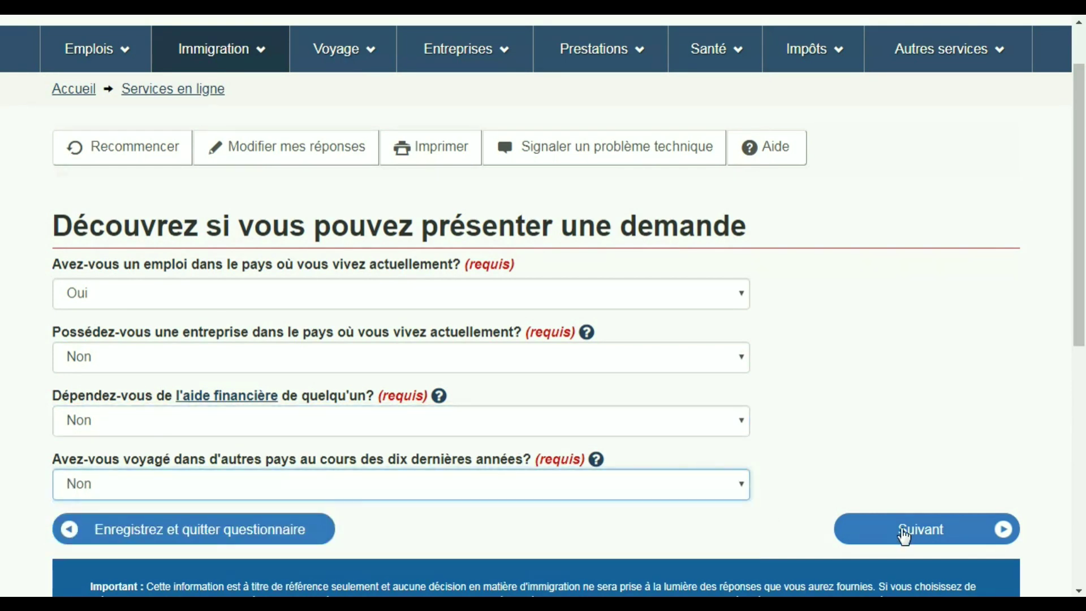
{"action": "left_click", "coordinate": [920, 530]}
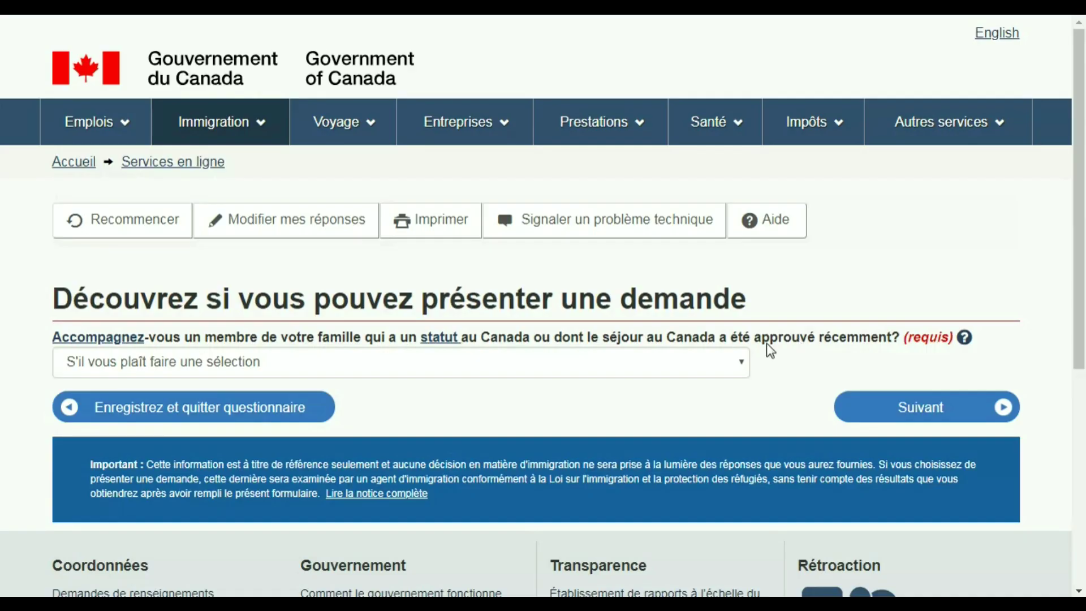
- Answer Non on the accompanying-family, criminal offence and recent medical exam pages in turn
{"action": "left_click", "coordinate": [744, 367]}
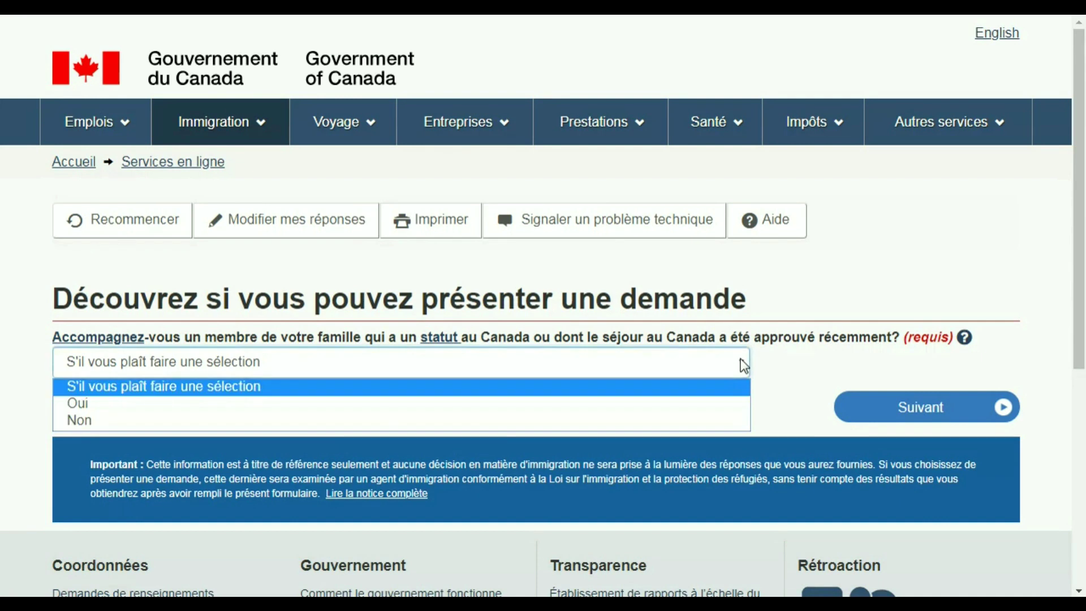
{"action": "left_click", "coordinate": [678, 421]}
{"action": "left_click", "coordinate": [908, 416]}
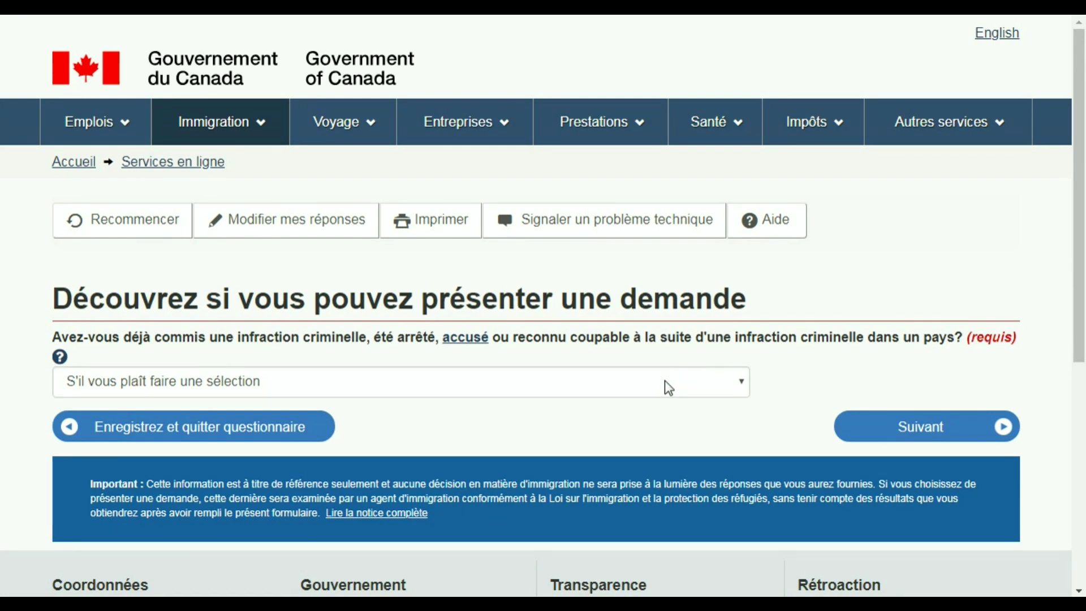
{"action": "left_click", "coordinate": [732, 390]}
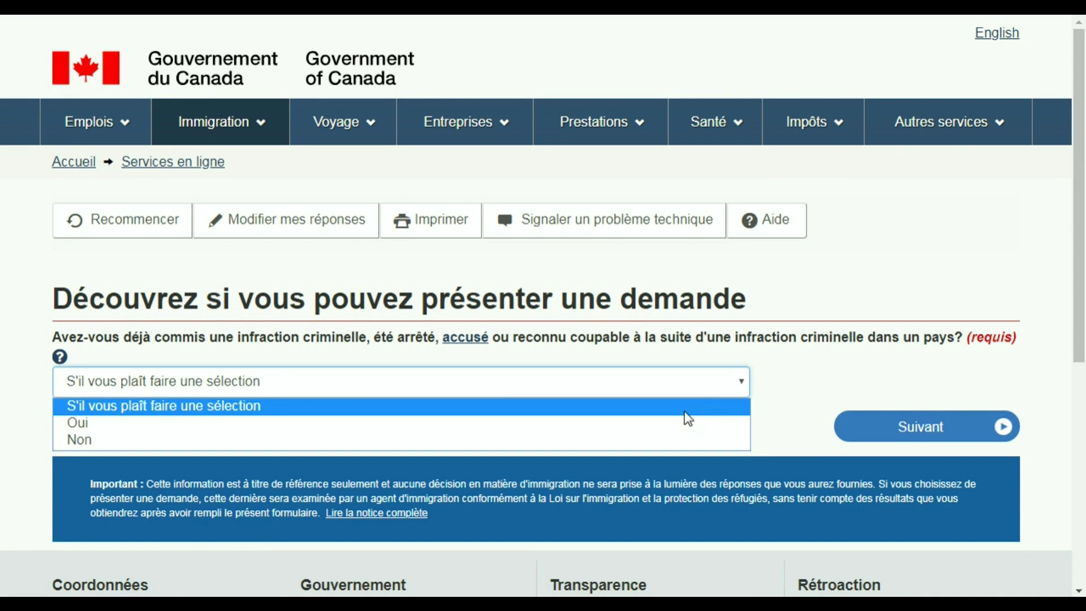
{"action": "left_click", "coordinate": [669, 439]}
{"action": "left_click", "coordinate": [862, 433]}
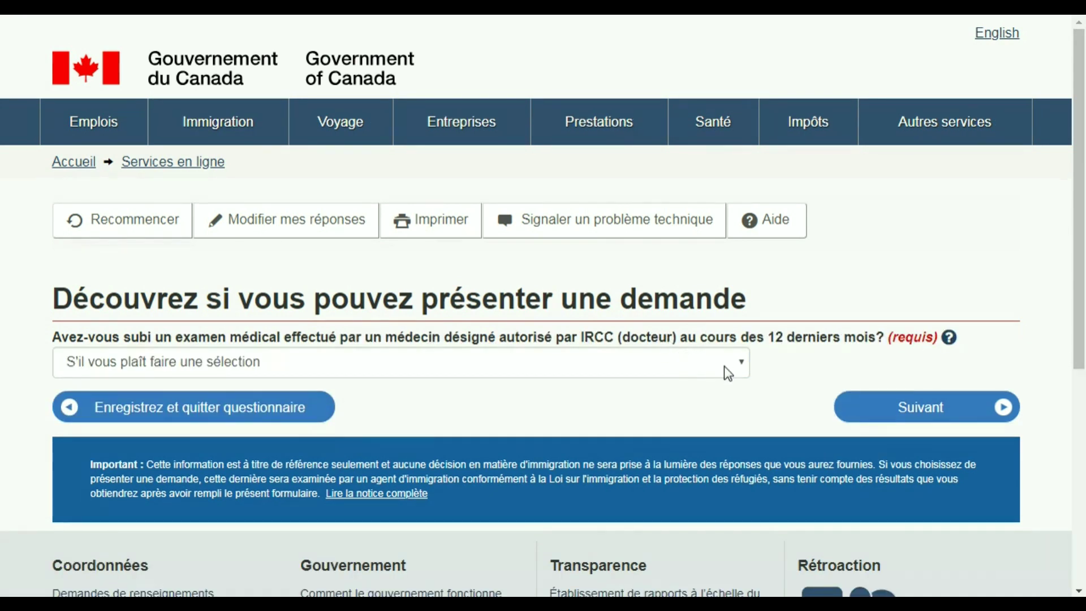
{"action": "left_click", "coordinate": [728, 366]}
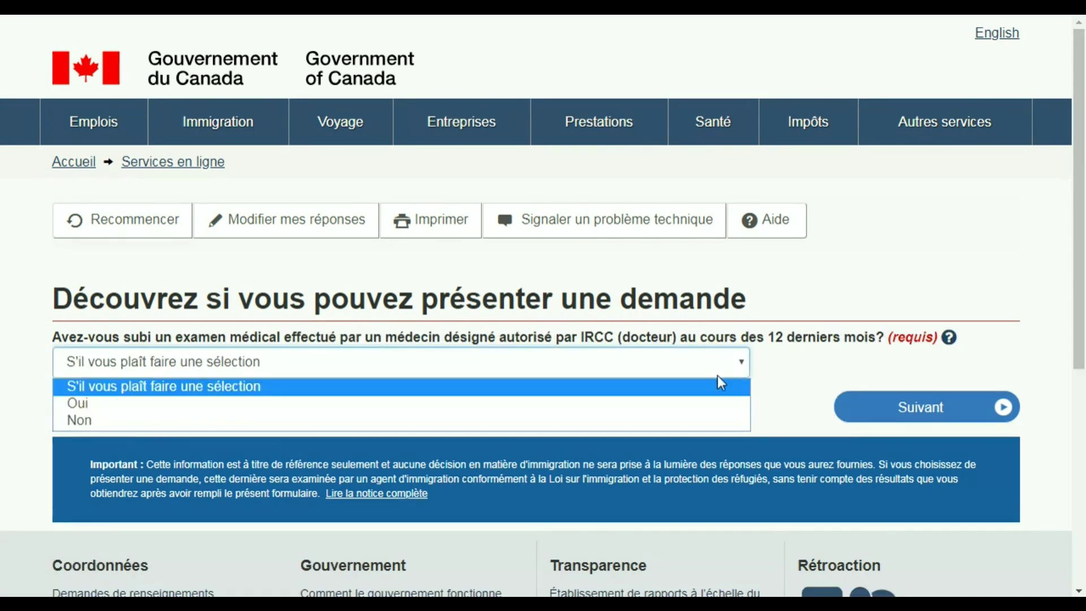
{"action": "left_click", "coordinate": [697, 419]}
{"action": "left_click", "coordinate": [887, 418]}
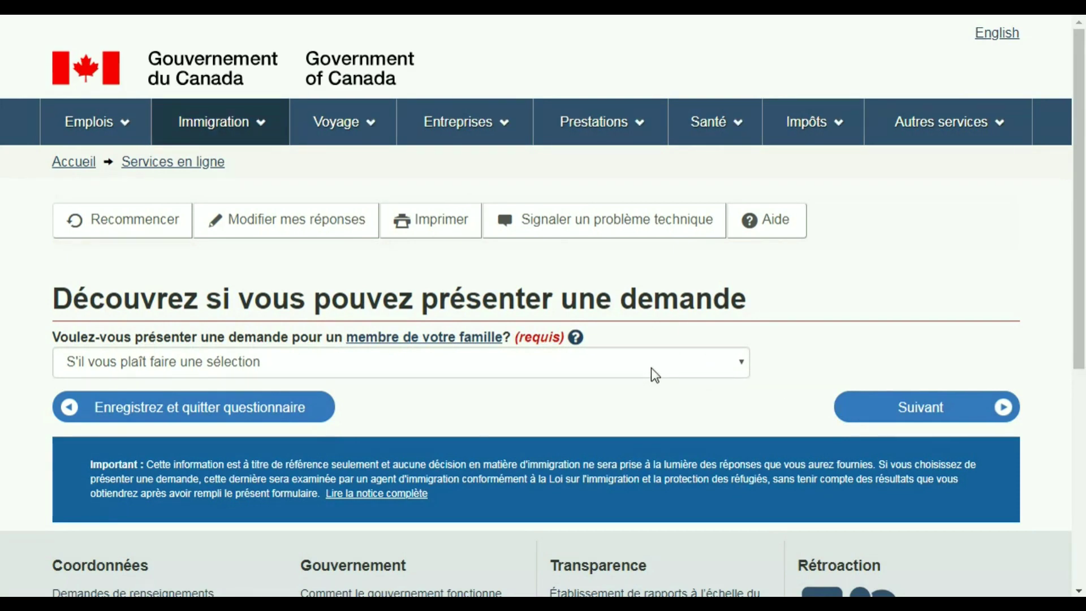
- Answer Non to applying on behalf of a family member
{"action": "left_click", "coordinate": [706, 368]}
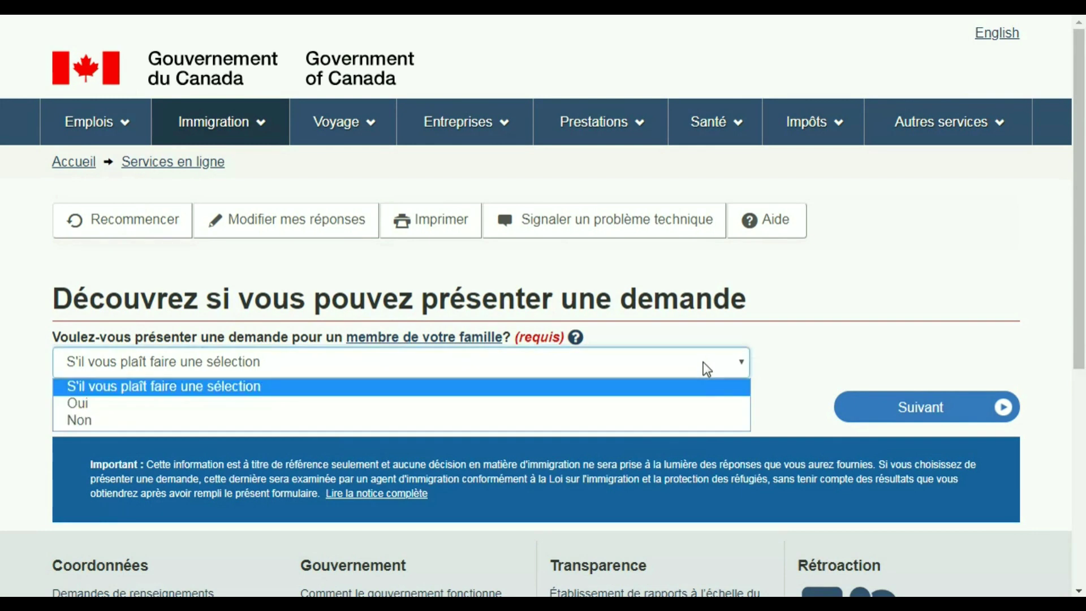
{"action": "left_click", "coordinate": [638, 425]}
{"action": "left_click", "coordinate": [881, 419]}
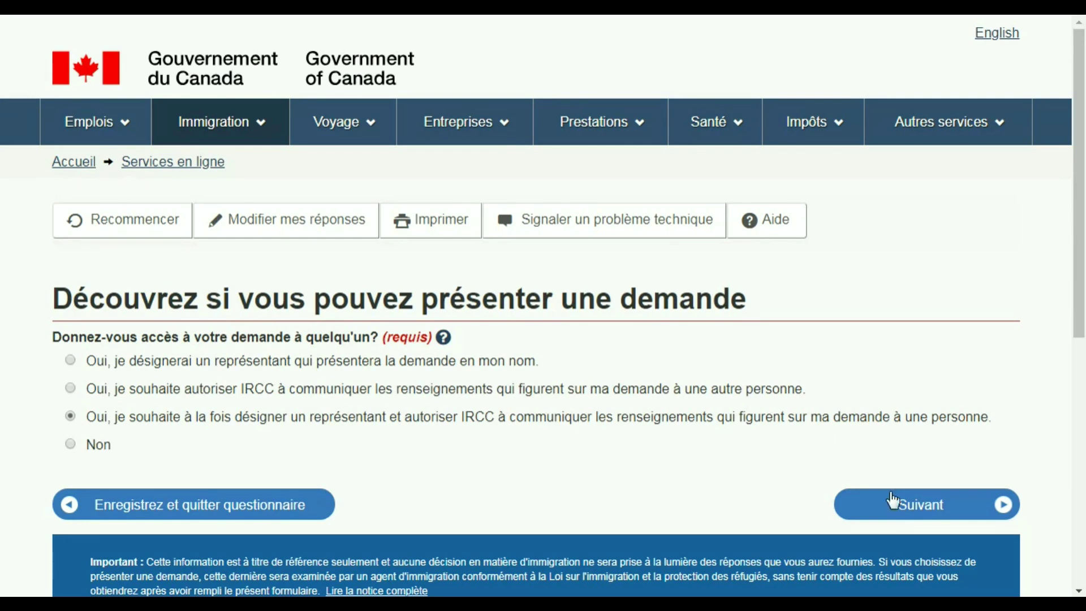
- Submit the representative access choice and answer Oui to receiving a cover letter
{"action": "left_click", "coordinate": [919, 508]}
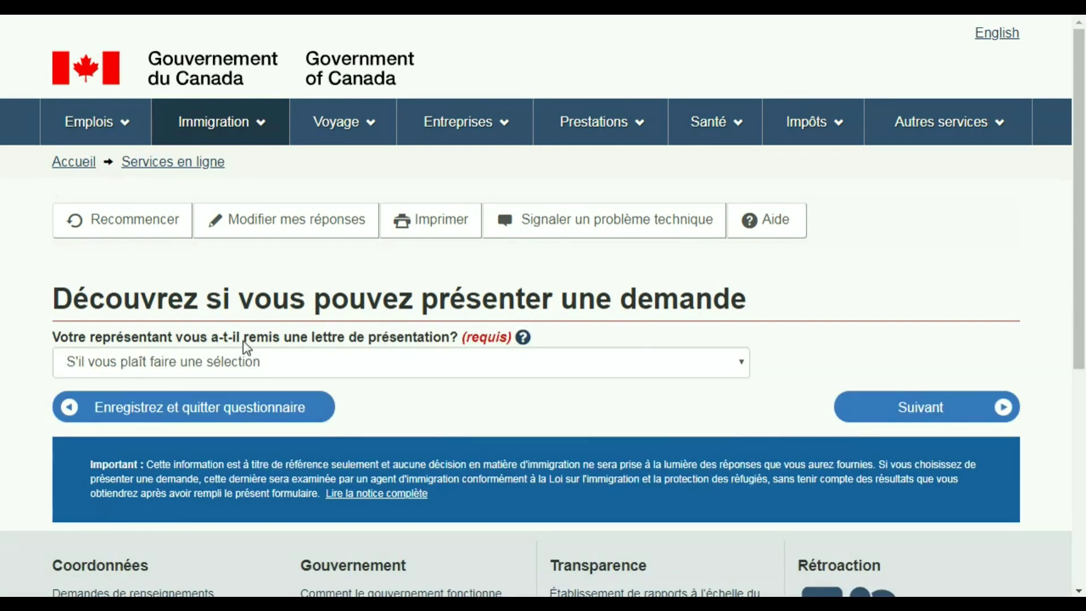
{"action": "left_click", "coordinate": [683, 363]}
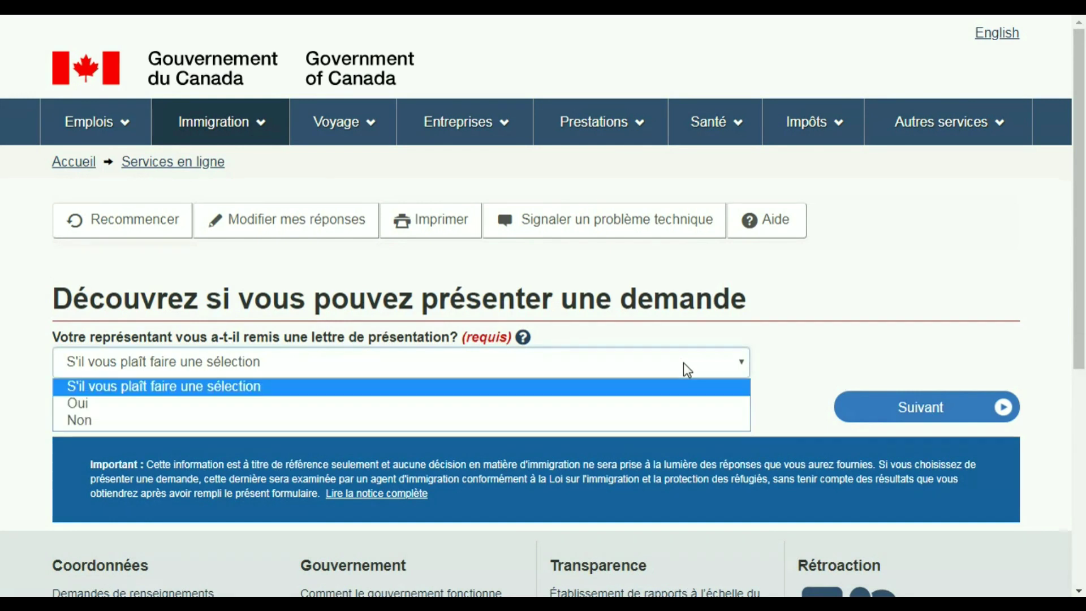
{"action": "left_click", "coordinate": [559, 405]}
{"action": "left_click", "coordinate": [897, 405]}
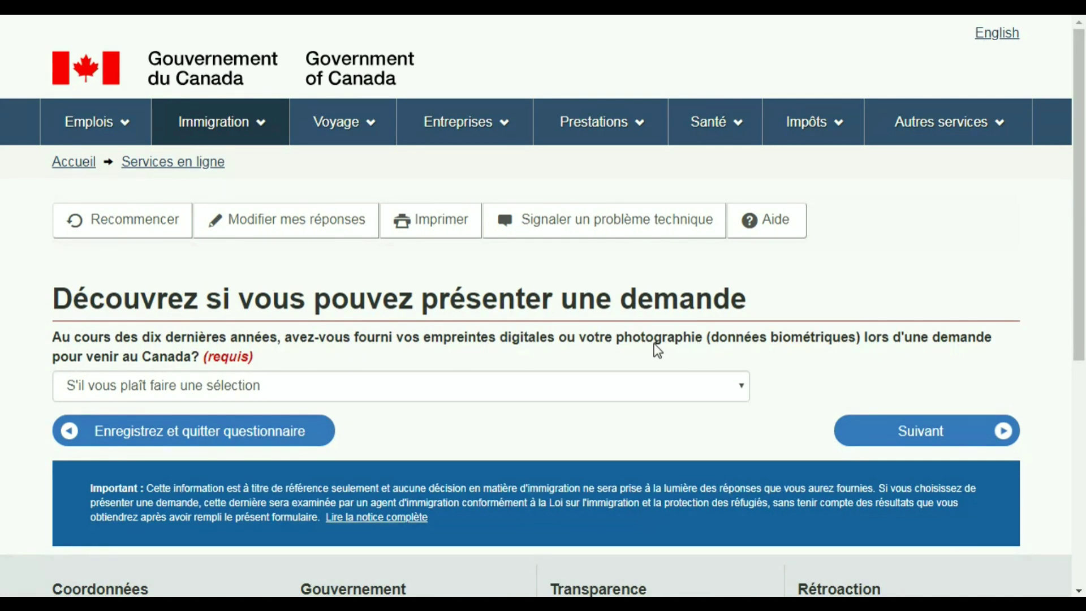
- Answer Non to past biometrics and choose 'Oui, je paierai les frais' for the fees
{"action": "left_click", "coordinate": [717, 387]}
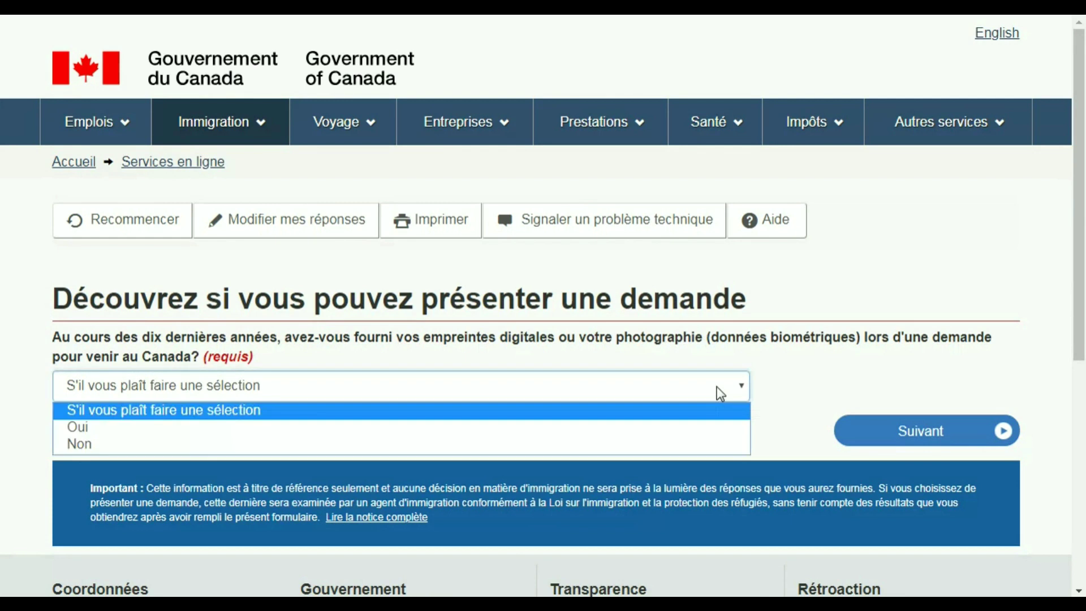
{"action": "left_click", "coordinate": [690, 442]}
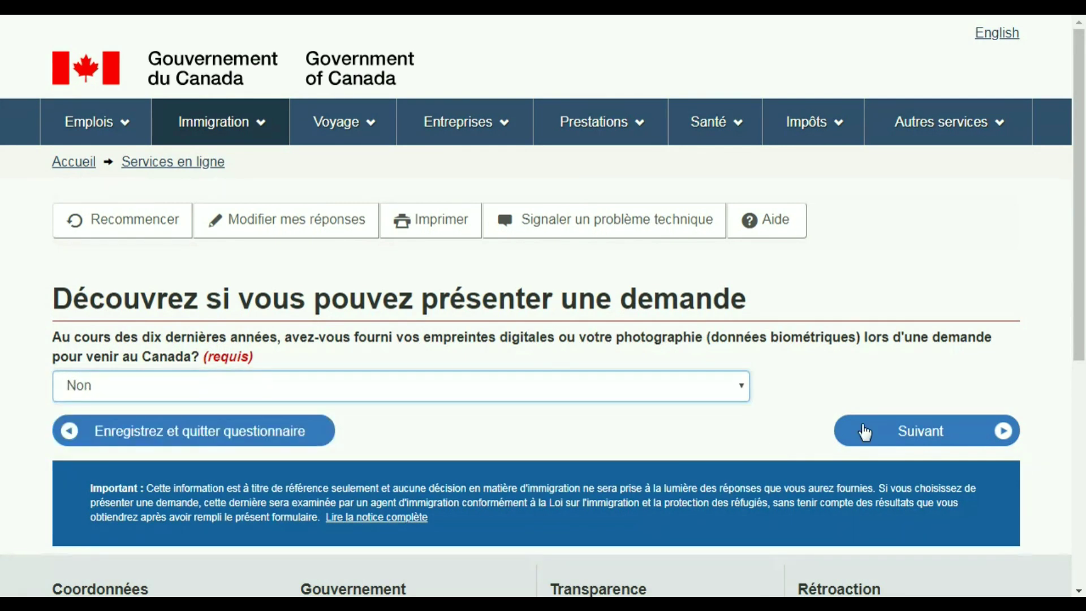
{"action": "left_click", "coordinate": [909, 437]}
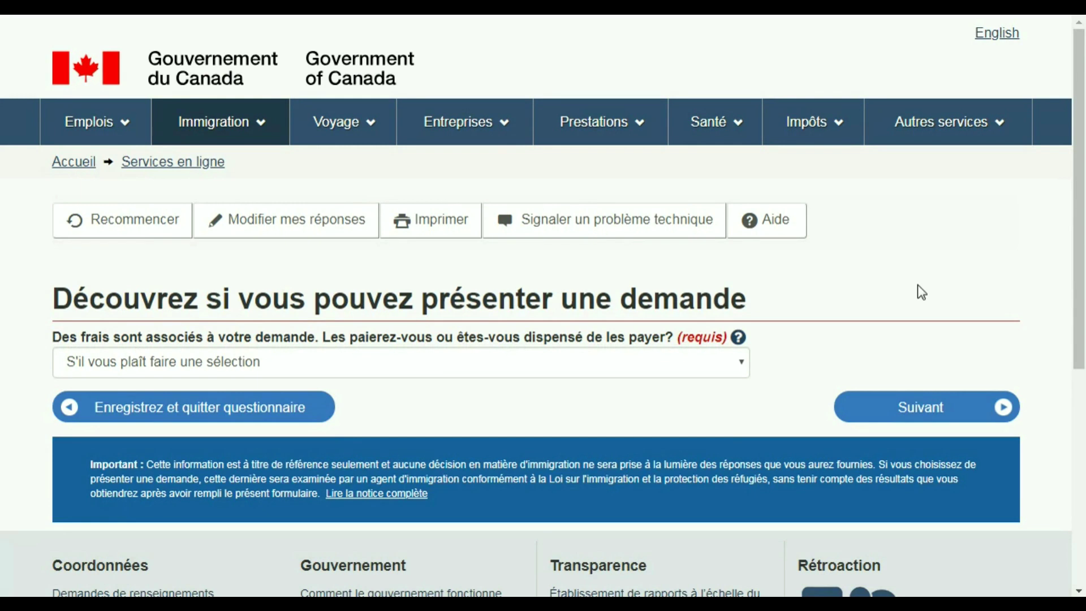
{"action": "left_click", "coordinate": [738, 364]}
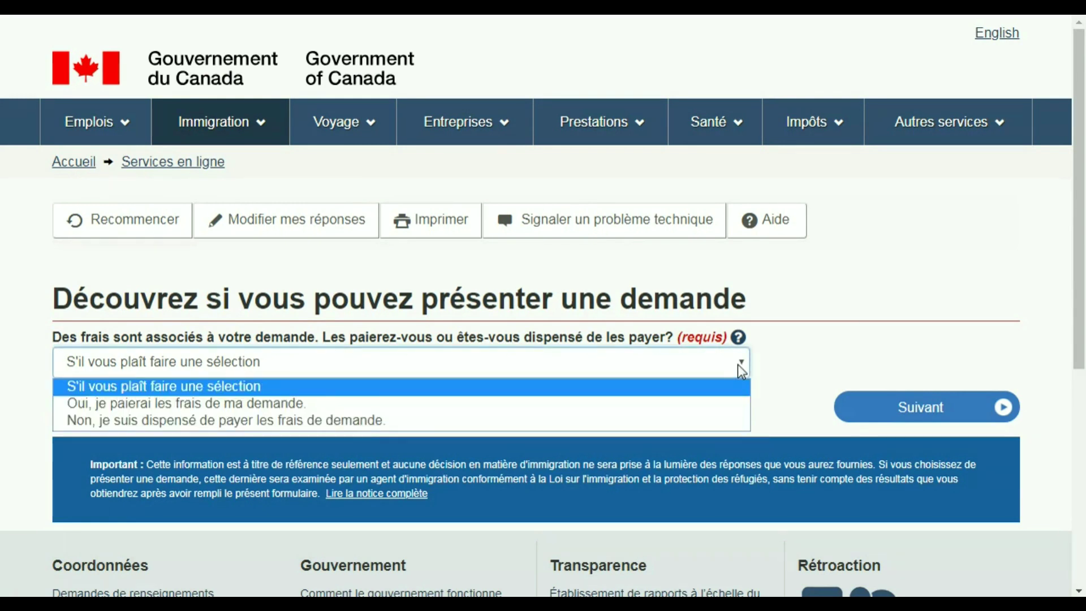
{"action": "left_click", "coordinate": [650, 406]}
{"action": "left_click", "coordinate": [927, 415]}
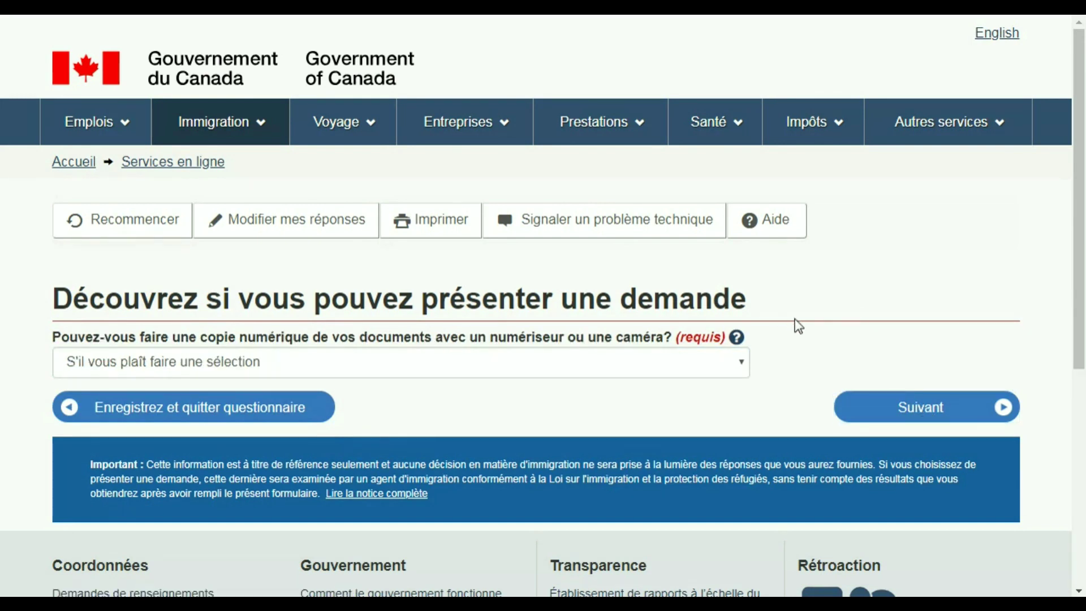
- Answer Oui to making digital copies and to paying fees online, then go to review
{"action": "left_click", "coordinate": [739, 368]}
{"action": "left_click", "coordinate": [739, 369]}
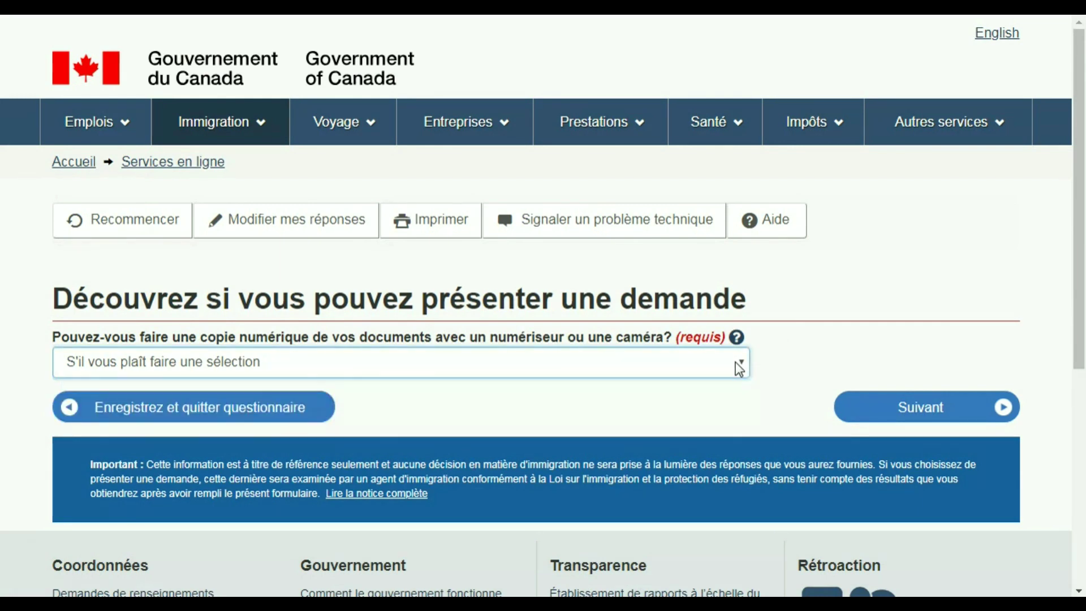
{"action": "left_click", "coordinate": [739, 369]}
{"action": "left_click", "coordinate": [685, 406]}
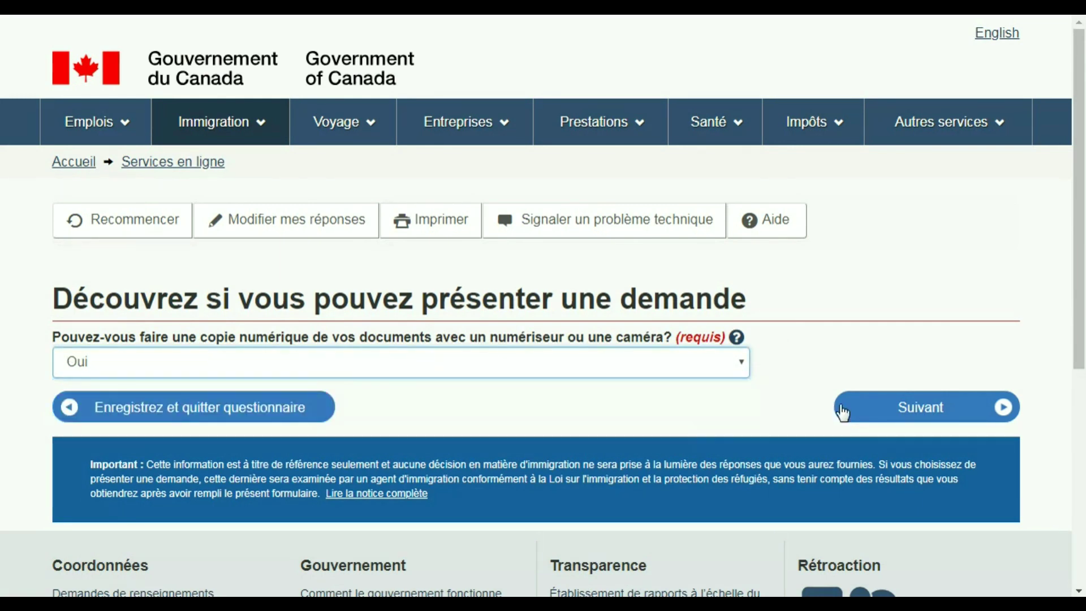
{"action": "left_click", "coordinate": [912, 419]}
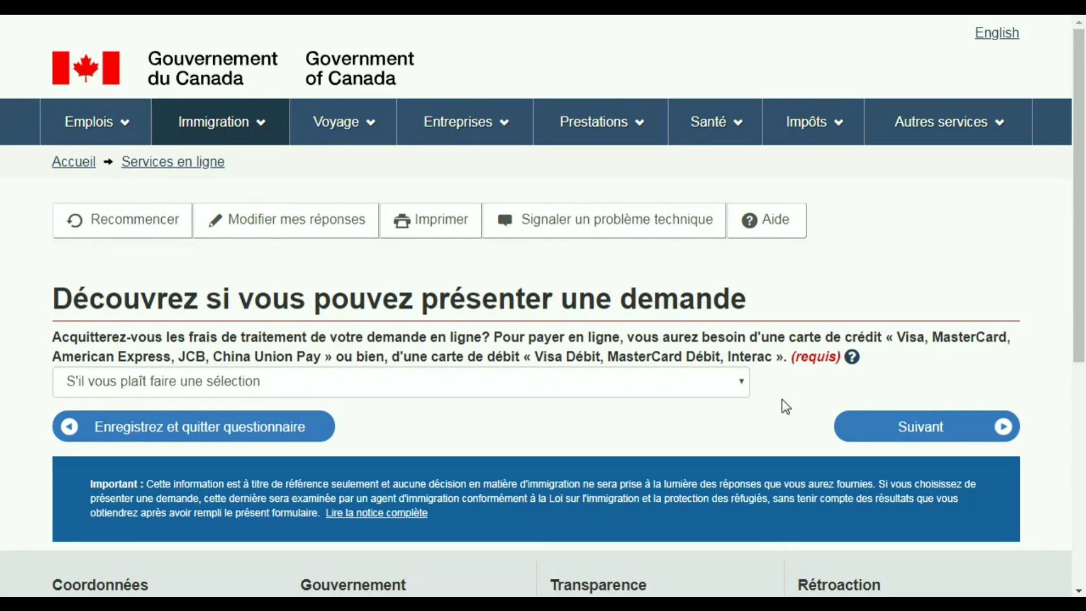
{"action": "left_click", "coordinate": [737, 385]}
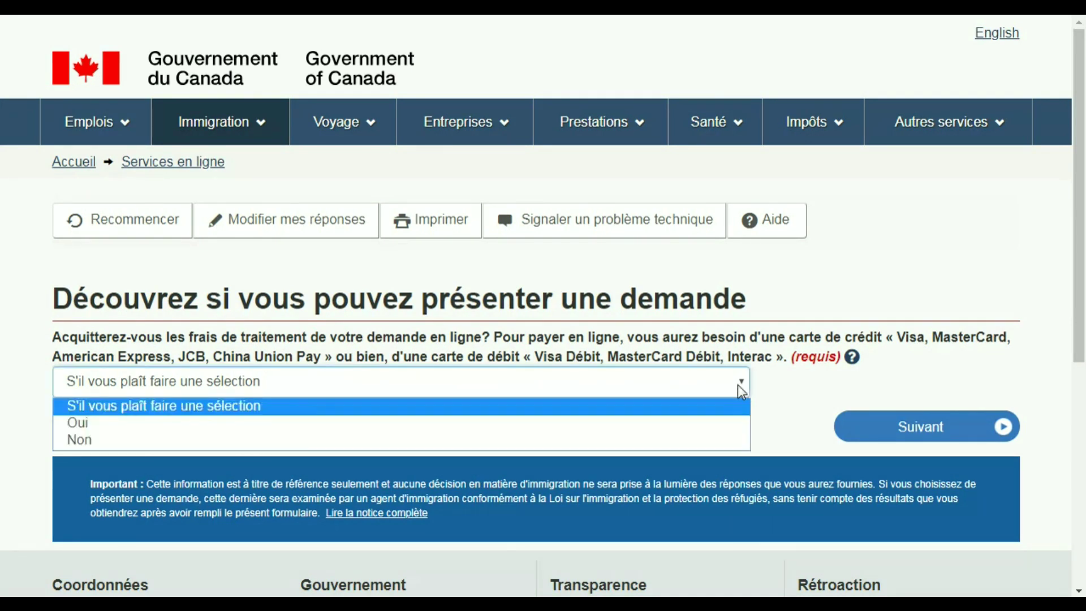
{"action": "left_click", "coordinate": [677, 424]}
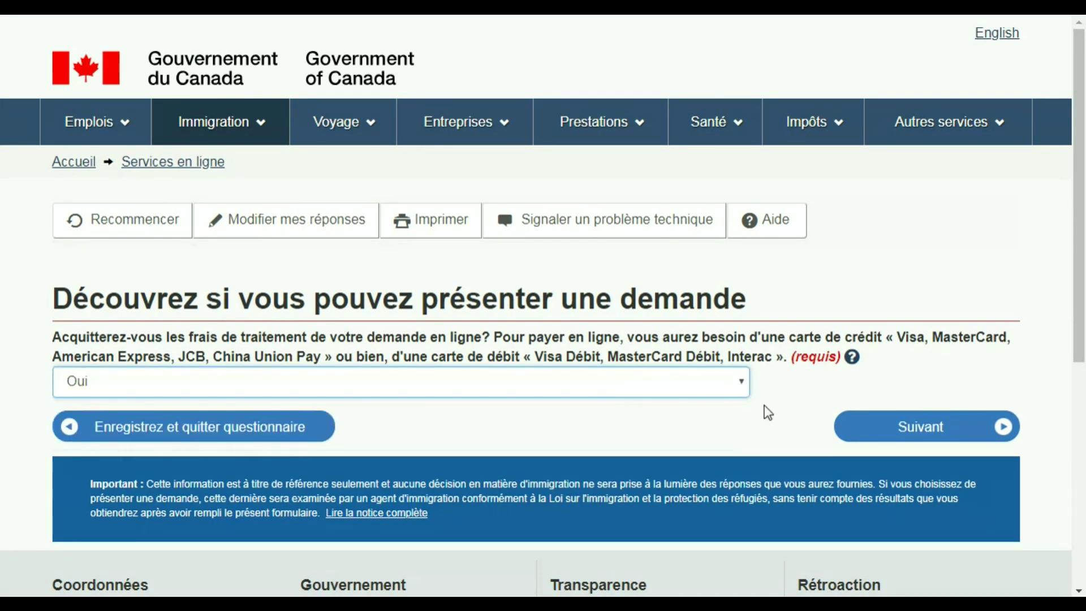
{"action": "left_click", "coordinate": [919, 430]}
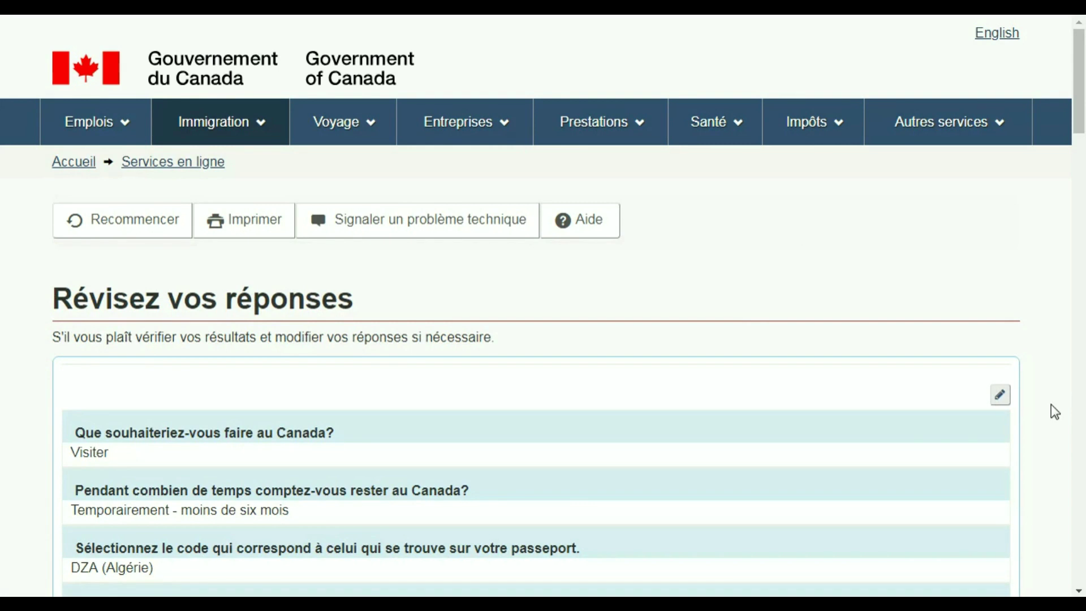
{"action": "left_click_drag", "start_coordinate": [1077, 114], "coordinate": [1080, 168]}
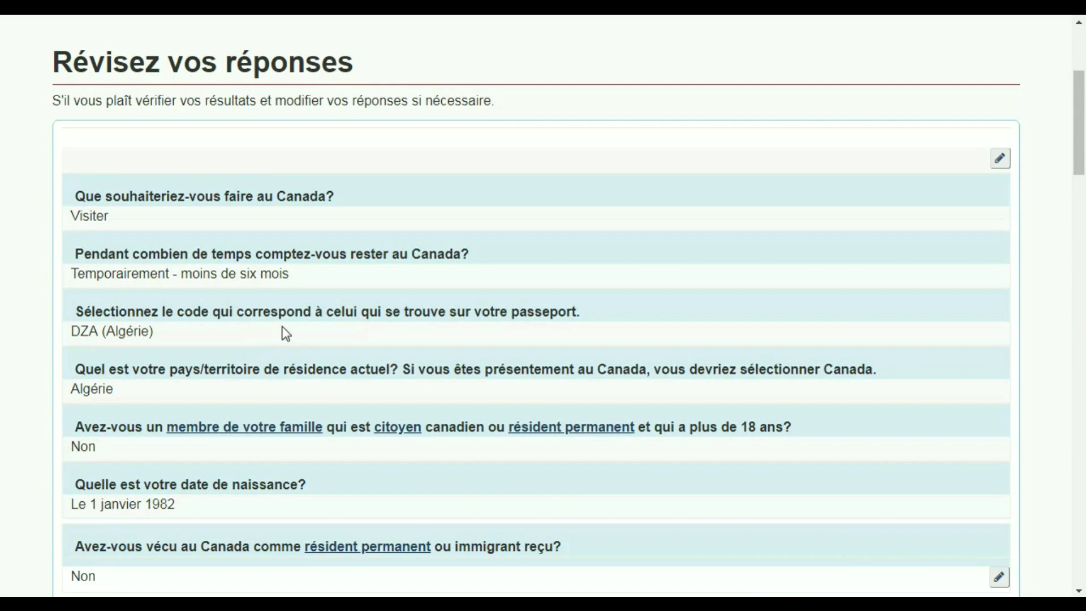
{"action": "mouse_move", "coordinate": [1079, 128]}
{"action": "left_mouse_down"}
{"action": "mouse_move", "coordinate": [1081, 167]}
{"action": "mouse_move", "coordinate": [1080, 123]}
{"action": "left_mouse_up"}
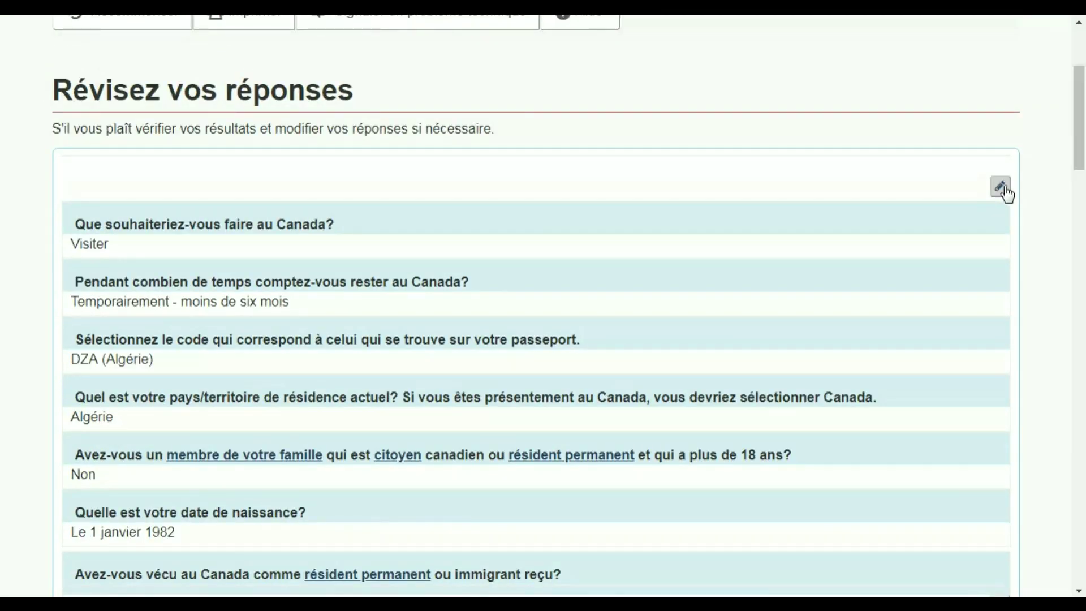
{"action": "left_click_drag", "start_coordinate": [1080, 157], "coordinate": [1083, 489]}
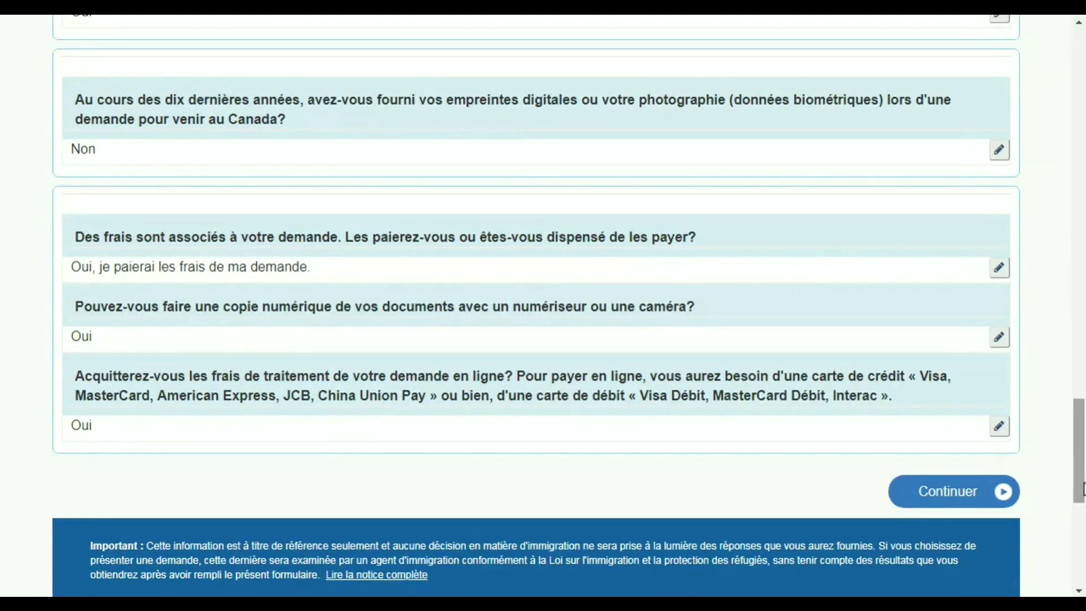
{"action": "left_click", "coordinate": [960, 504]}
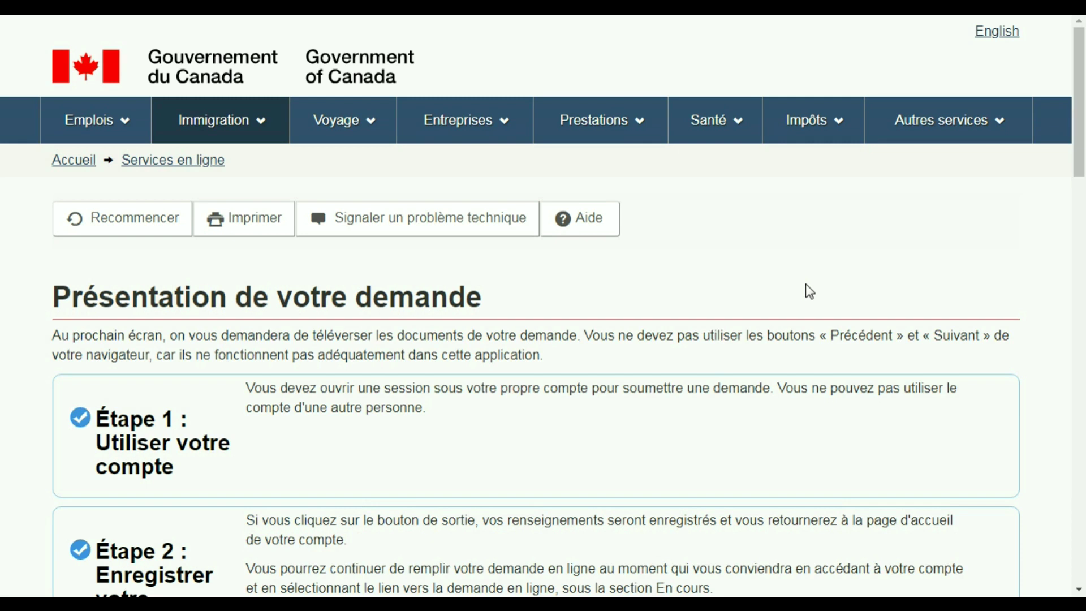
- Scroll through the Présentation de votre demande steps and continue to the personal checklist
{"action": "left_click_drag", "start_coordinate": [1080, 159], "coordinate": [1082, 309]}
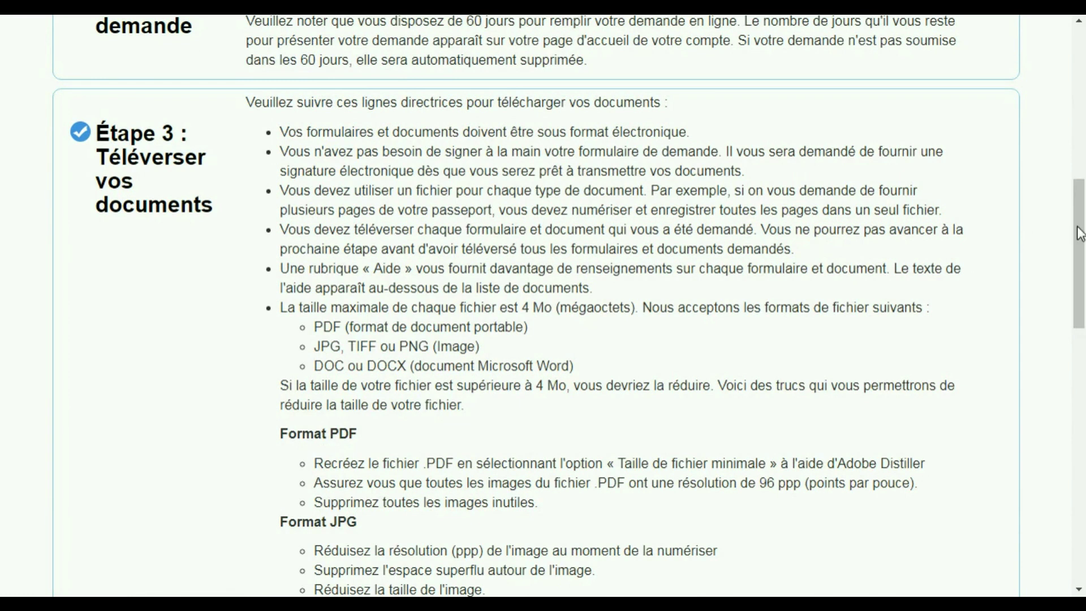
{"action": "left_click_drag", "start_coordinate": [1080, 234], "coordinate": [1079, 139]}
{"action": "left_click_drag", "start_coordinate": [1080, 150], "coordinate": [1035, 394]}
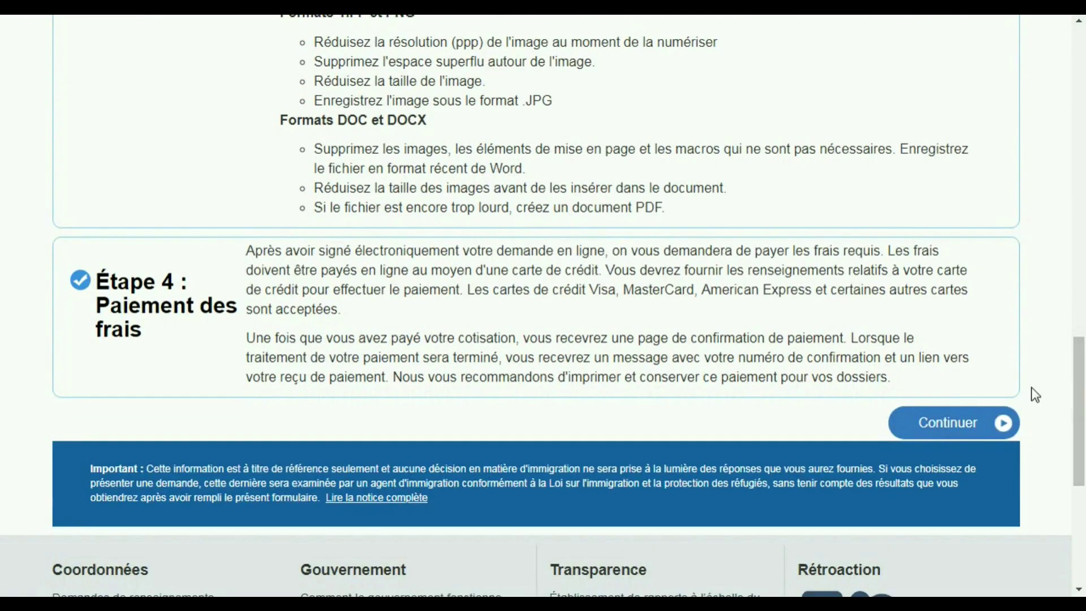
{"action": "left_click", "coordinate": [976, 431]}
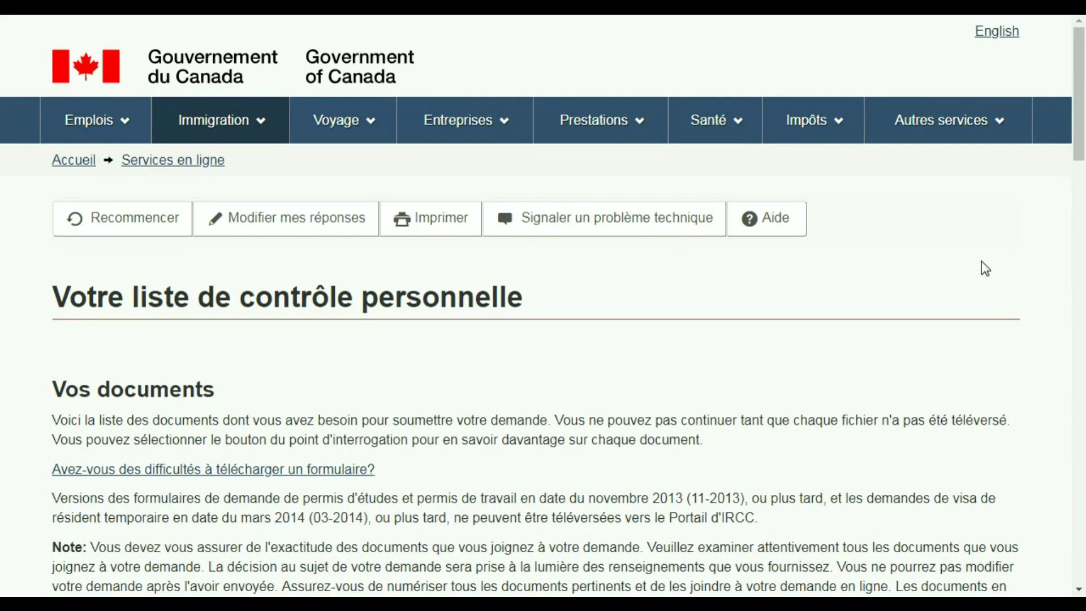
- Scroll the checklist down to the Formulaire(s) de demande table
{"action": "left_click_drag", "start_coordinate": [1080, 137], "coordinate": [1084, 227]}
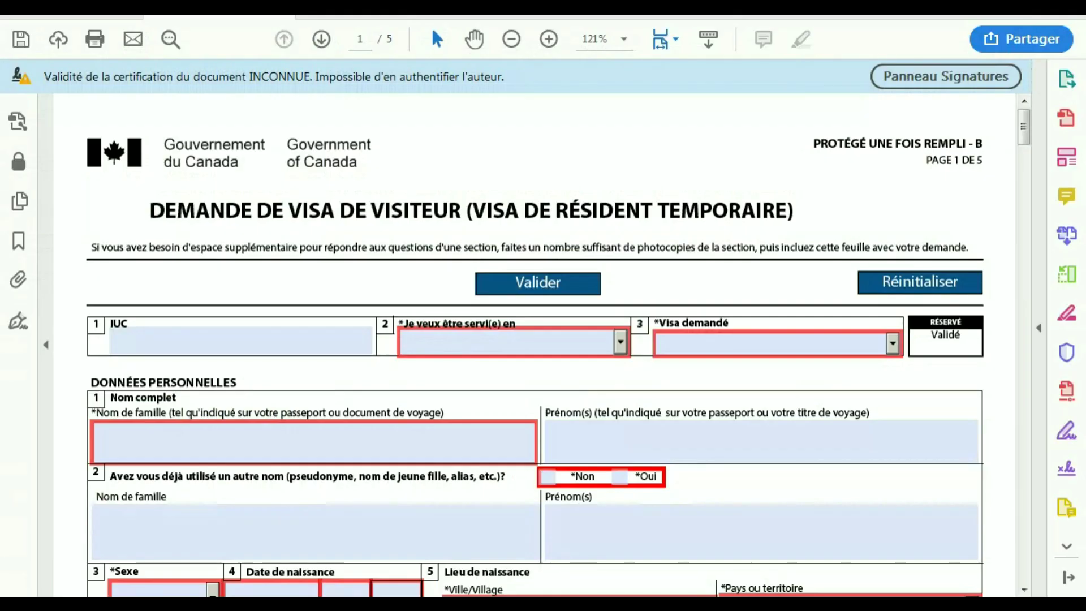
- Scroll the IMM5257 form down to page 3 with the visit details section
{"action": "left_click_drag", "start_coordinate": [1024, 120], "coordinate": [1025, 406]}
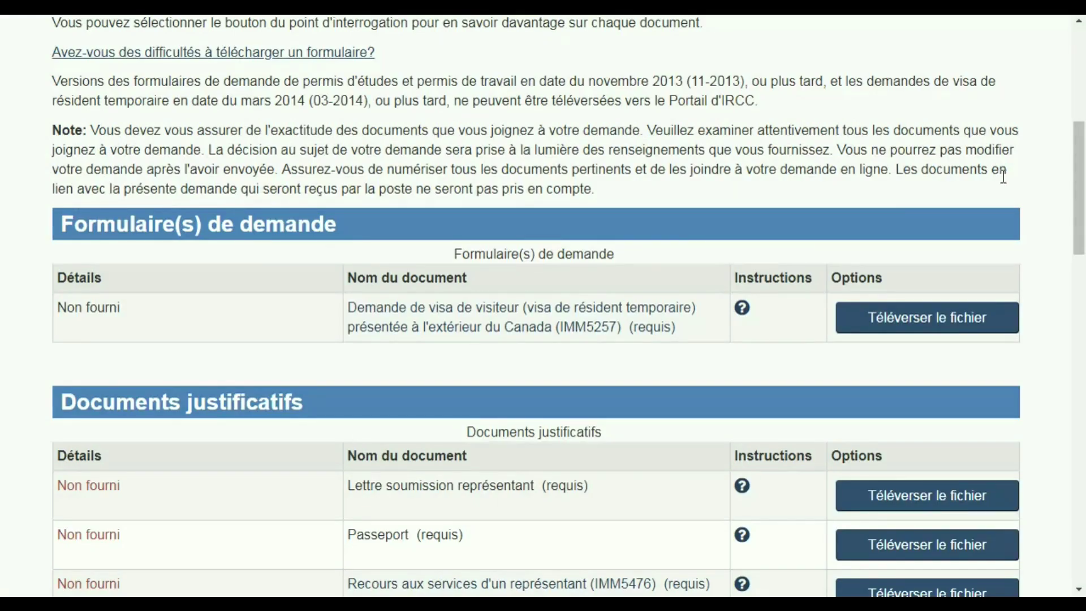
- Scroll through the checklist's « Non fourni » upload slots and the $185 CAD Frais section, then return to the top
{"action": "left_click_drag", "start_coordinate": [1081, 192], "coordinate": [1080, 251]}
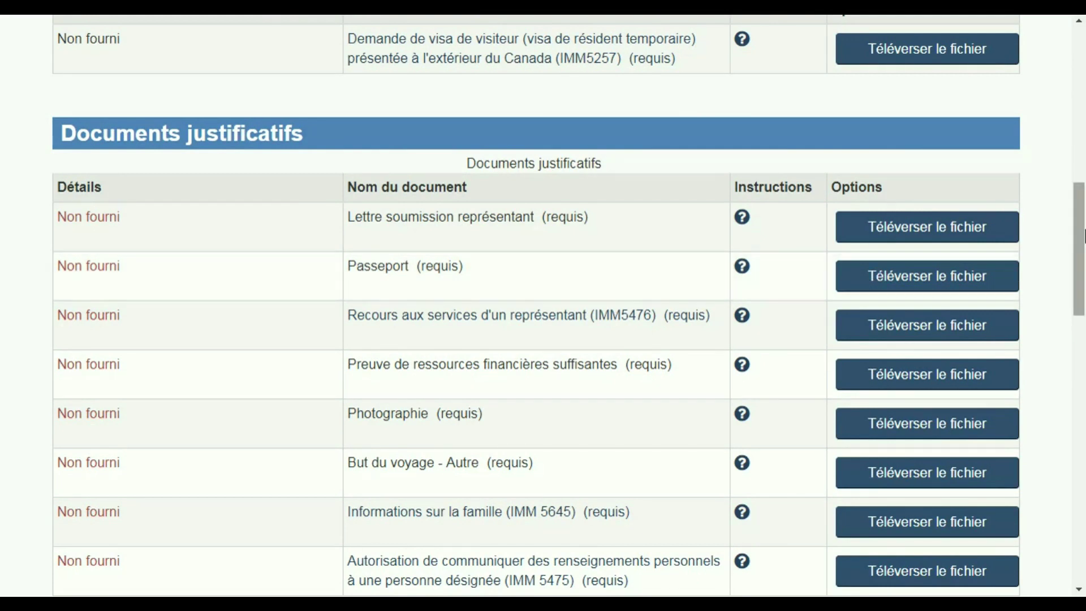
{"action": "scroll", "coordinate": [1080, 242], "scroll_direction": "up", "scroll_amount": 1}
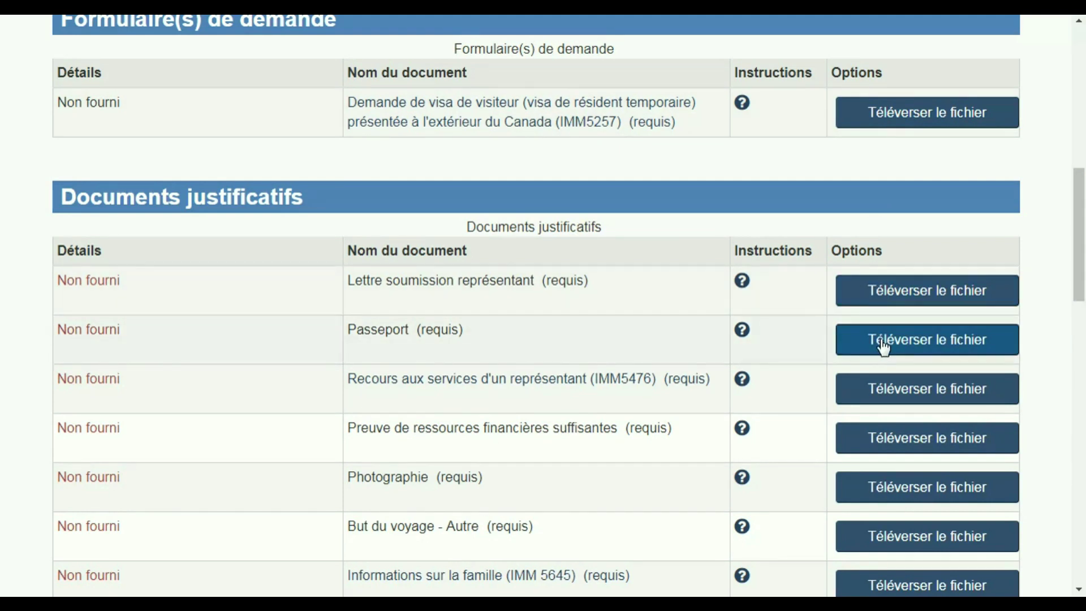
{"action": "left_click_drag", "start_coordinate": [1080, 264], "coordinate": [1081, 296]}
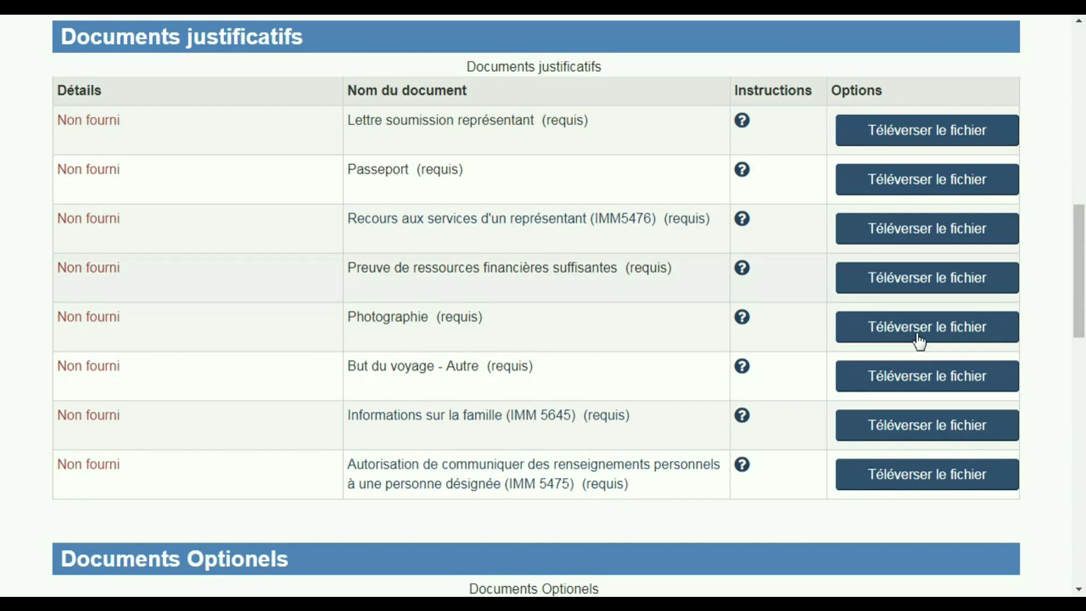
{"action": "left_click_drag", "start_coordinate": [1084, 269], "coordinate": [1083, 370]}
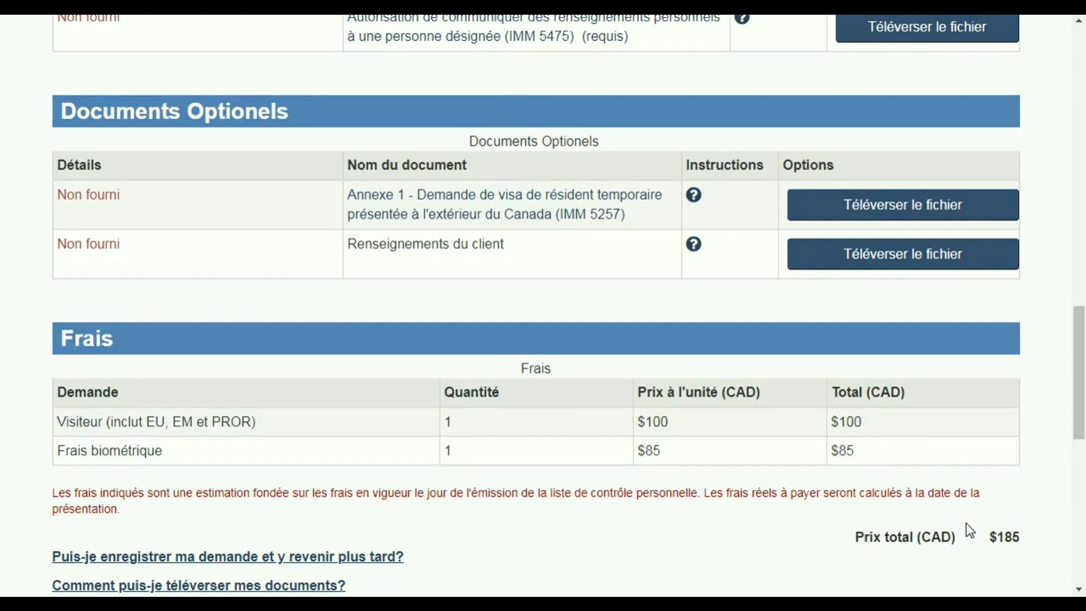
{"action": "left_click_drag", "start_coordinate": [1079, 430], "coordinate": [1079, 113]}
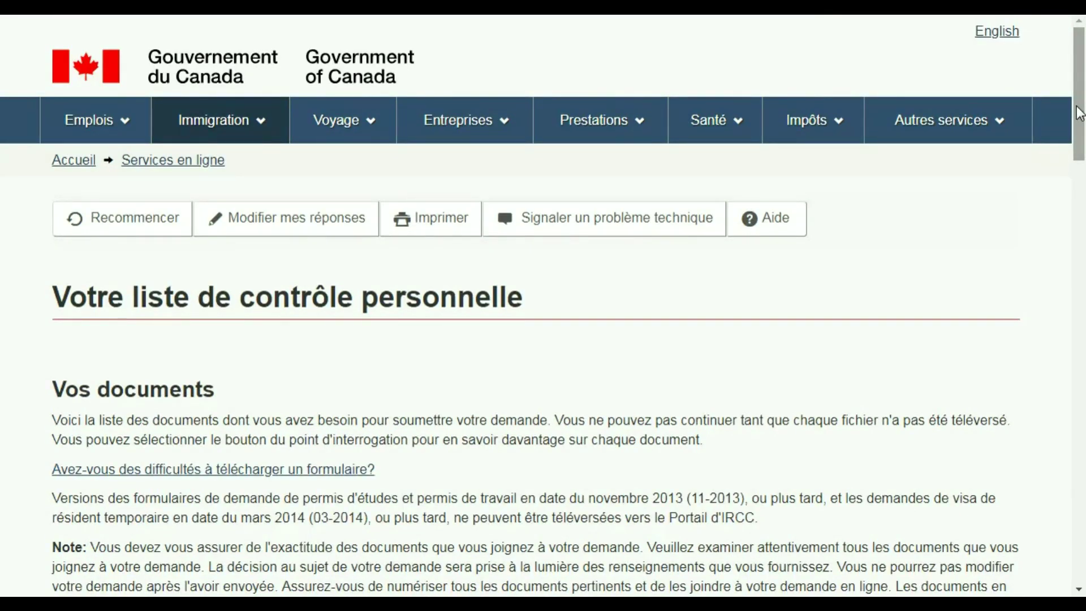